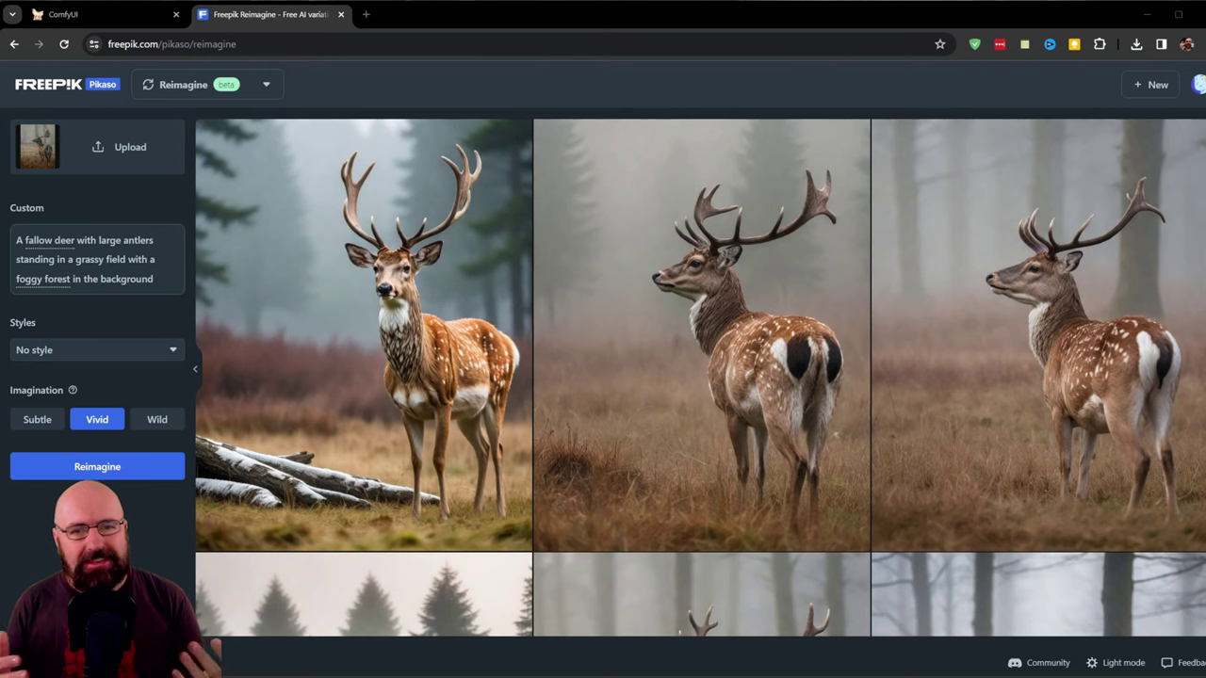
Step: On Freepik Reimagine, view alternative words for 'fallow deer' and keep the style at No style
scroll(1181, 382, "down", 10)
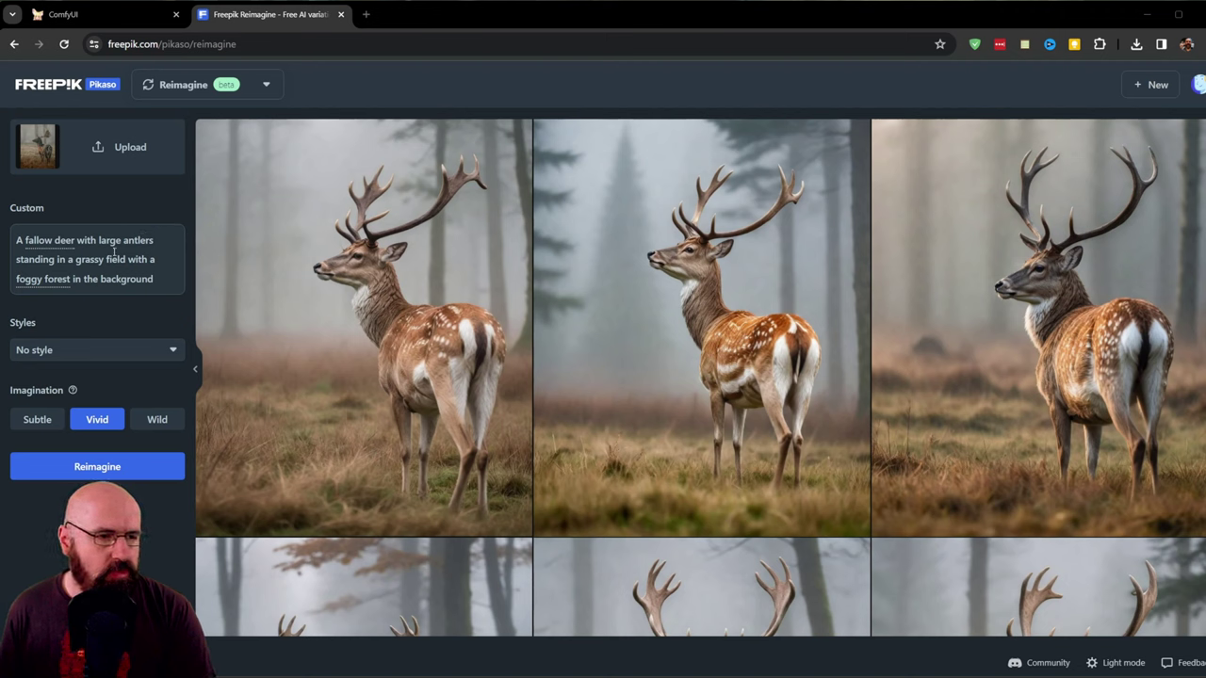
left_click(51, 248)
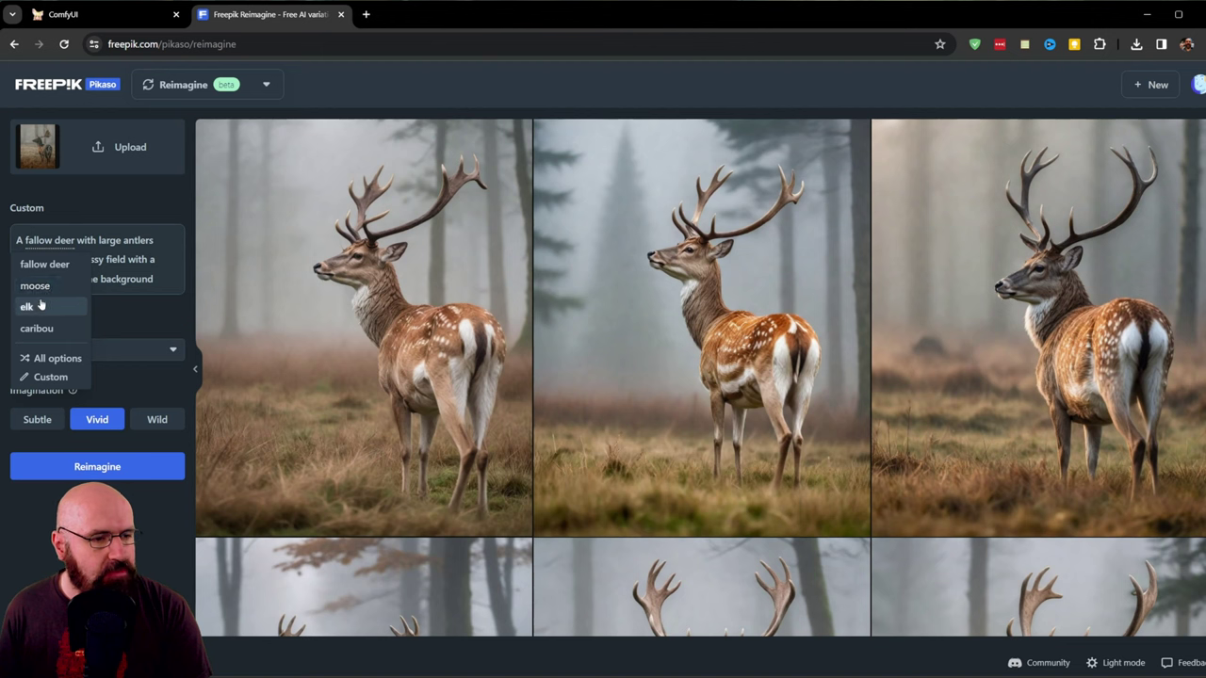
left_click(95, 347)
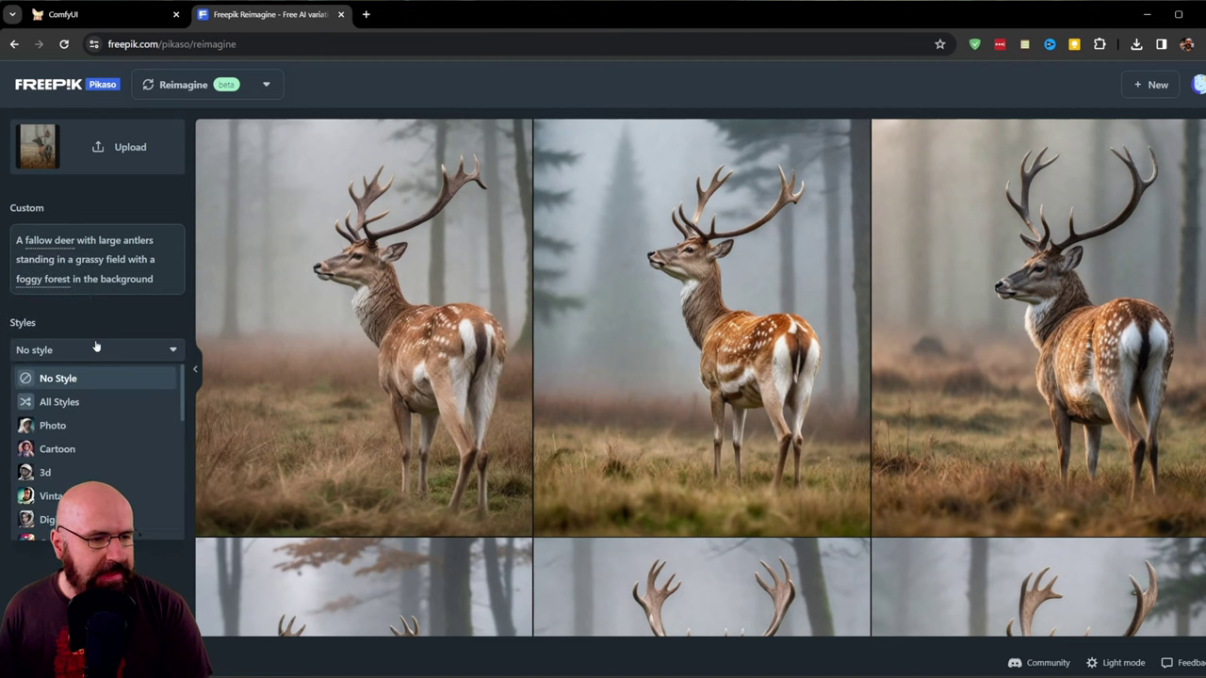
scroll(84, 414, "down", 5)
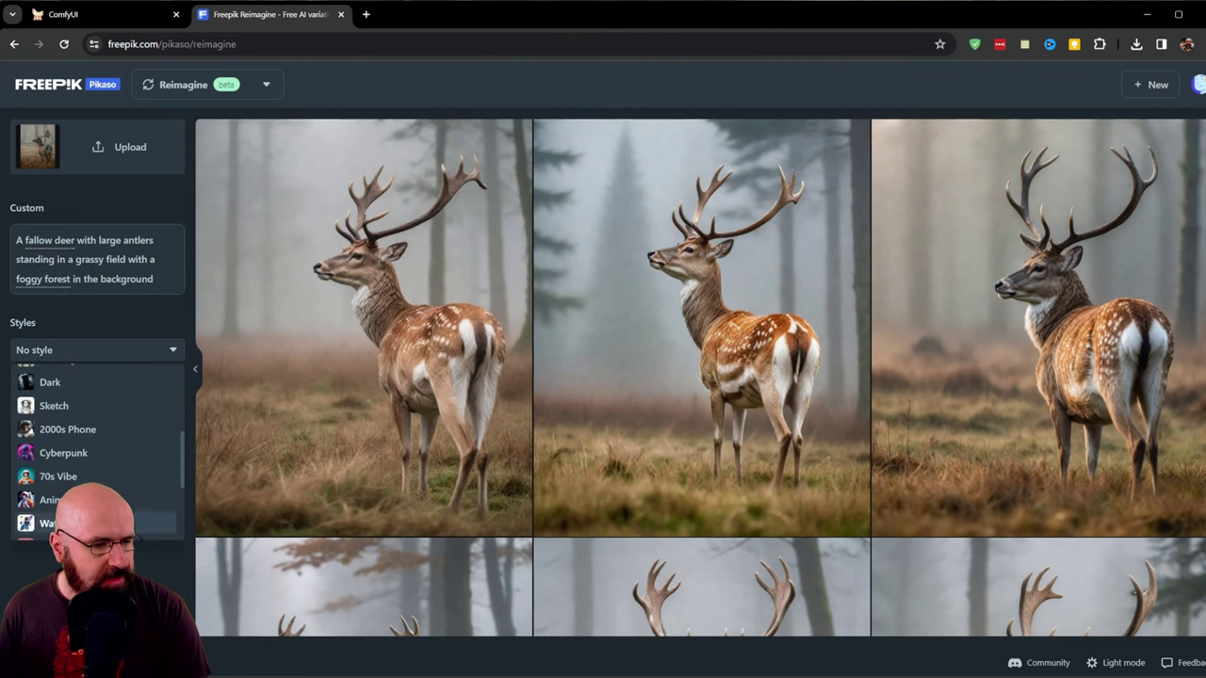
left_click(83, 319)
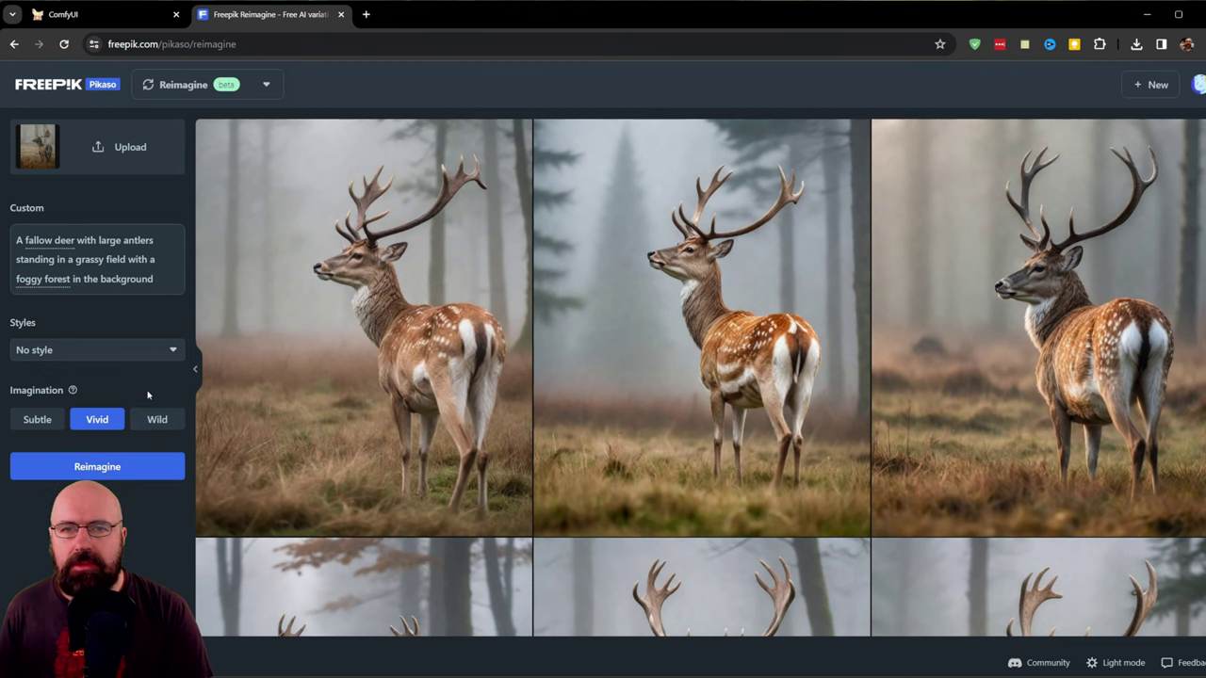
Step: Scroll down through the rest of the Freepik Reimagine page
scroll(325, 379, "down", 15)
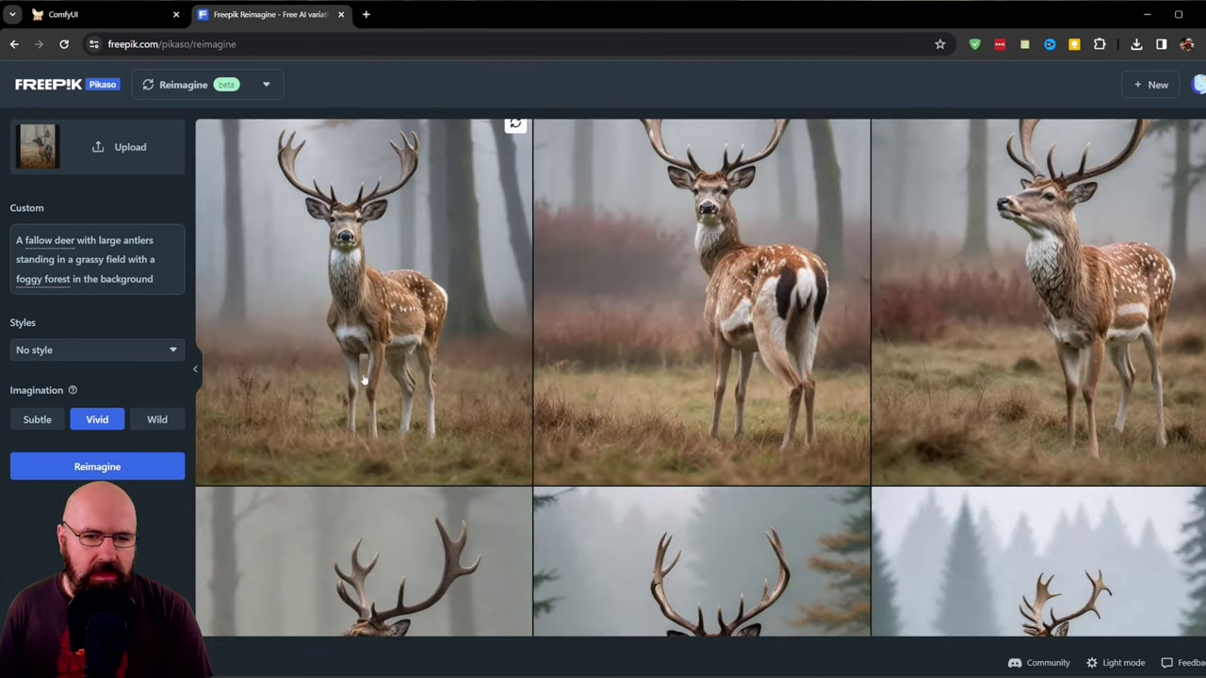
scroll(325, 379, "down", 10)
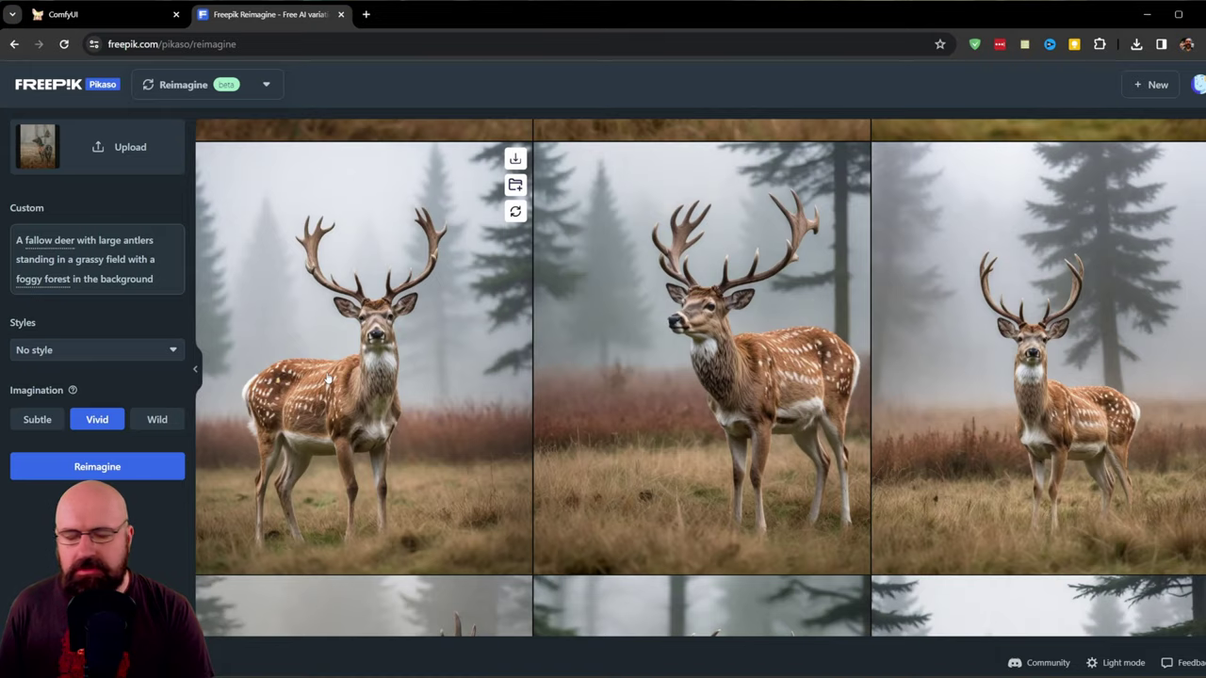
scroll(328, 379, "down", 10)
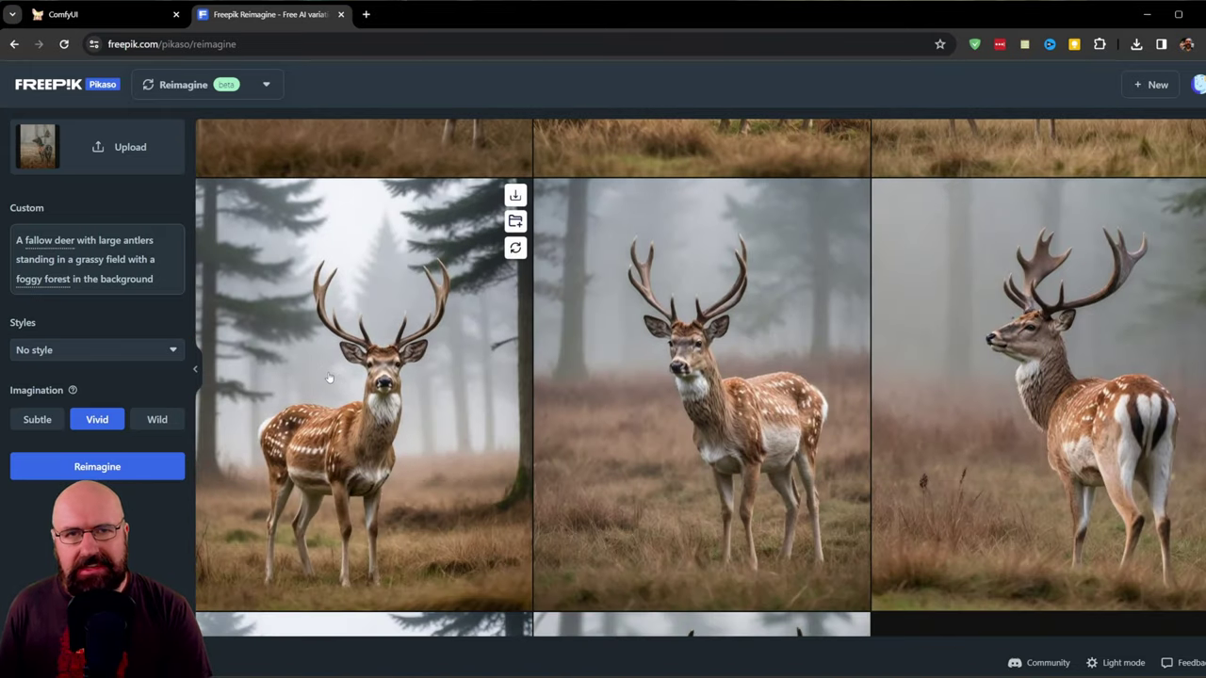
scroll(329, 378, "down", 3)
scroll(329, 377, "down", 1)
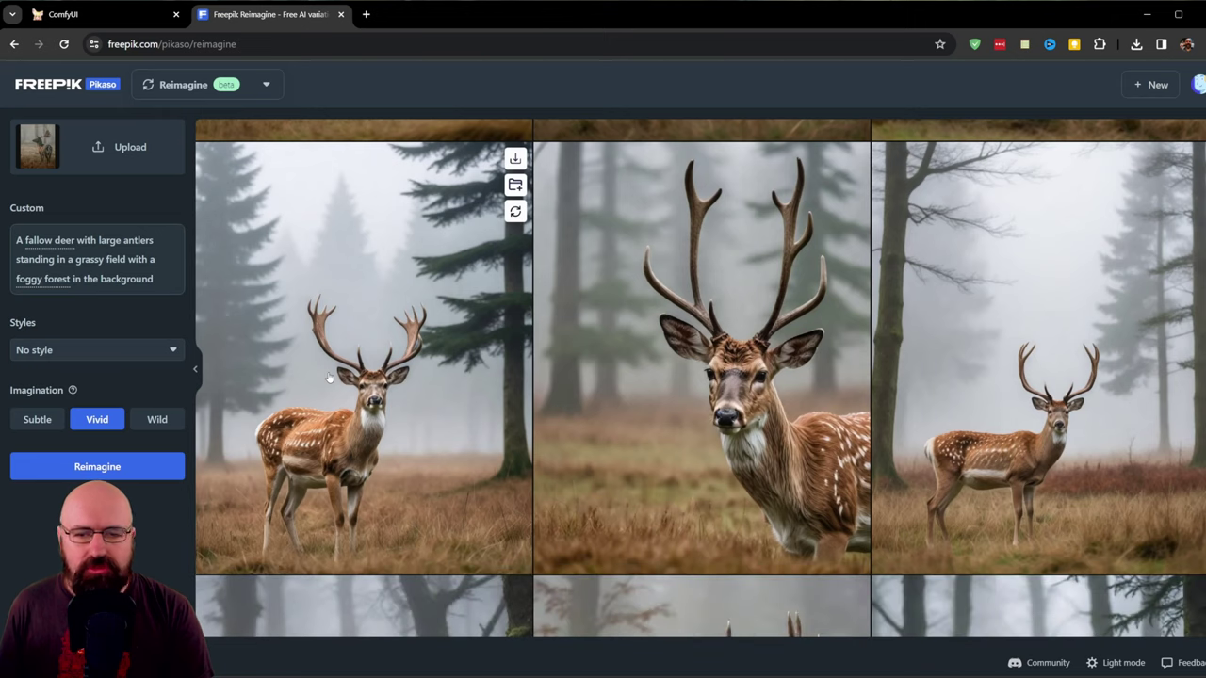
scroll(329, 378, "down", 3)
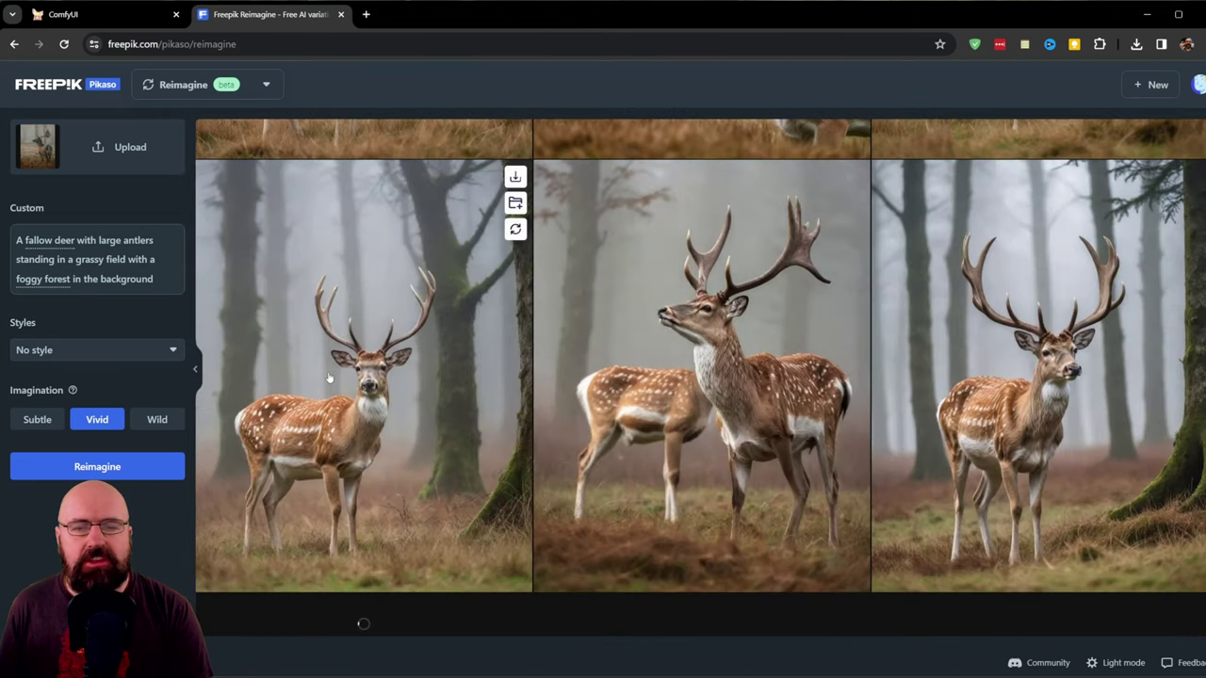
scroll(329, 378, "down", 3)
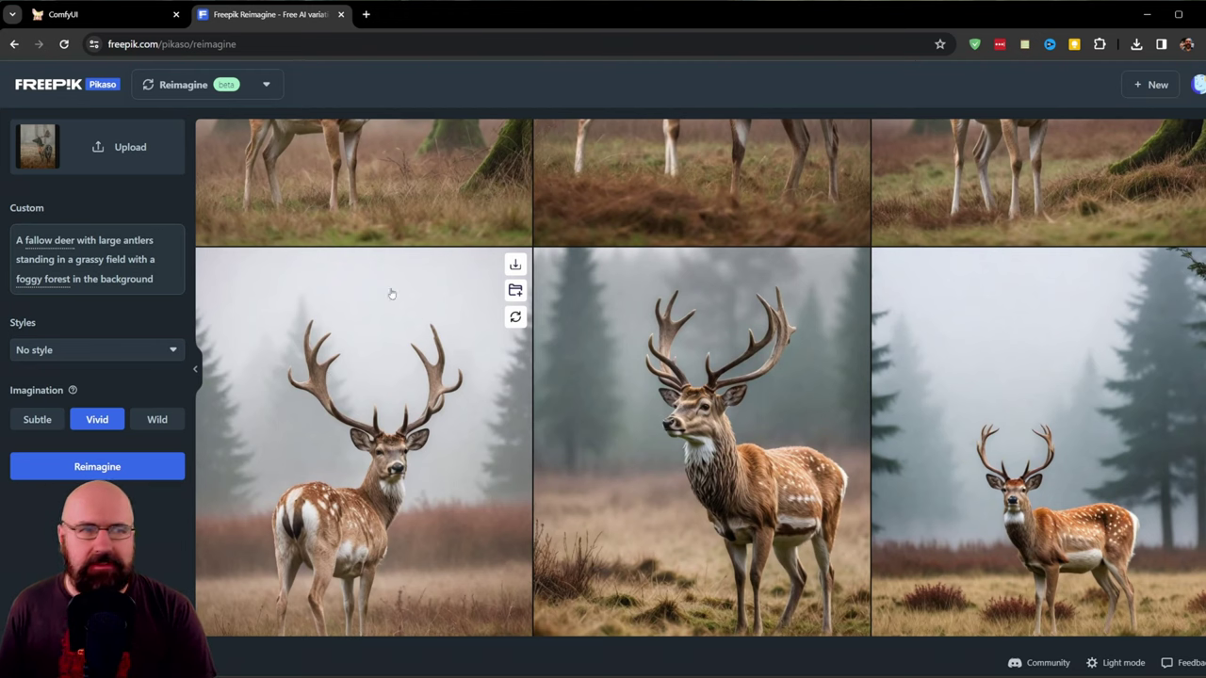
Step: Switch to the ComfyUI workflow and centre the Load Checkpoint node
key("ctrl+Tab")
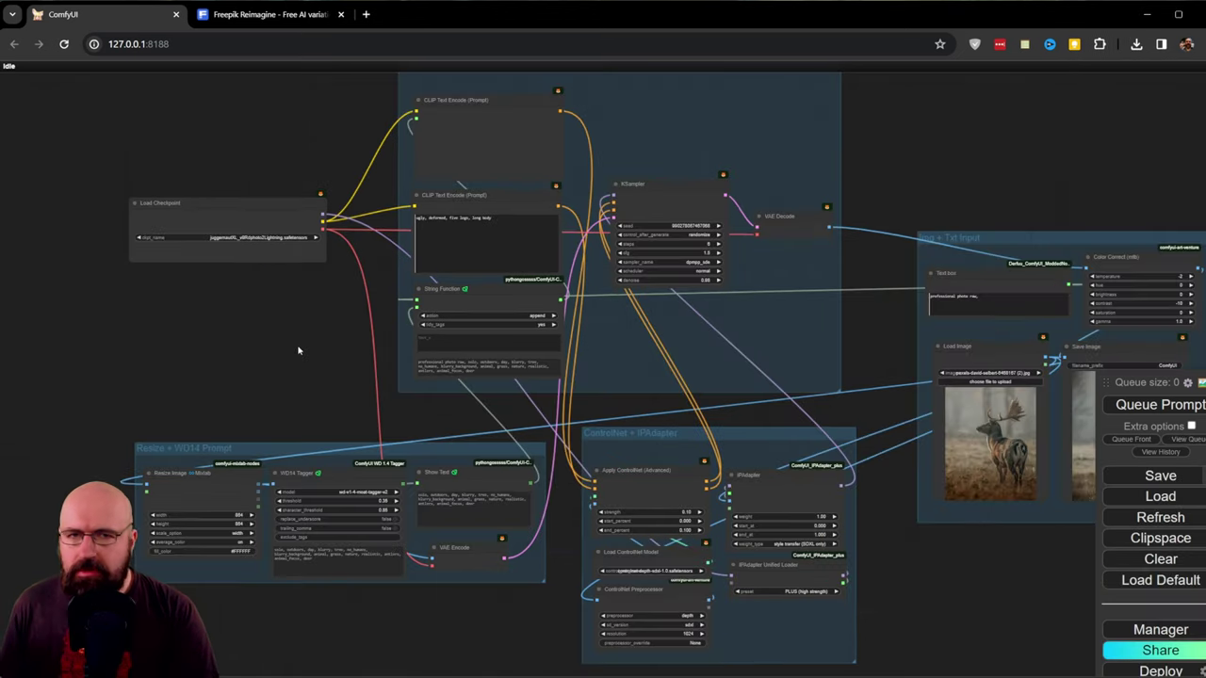
scroll(296, 346, "up", 5)
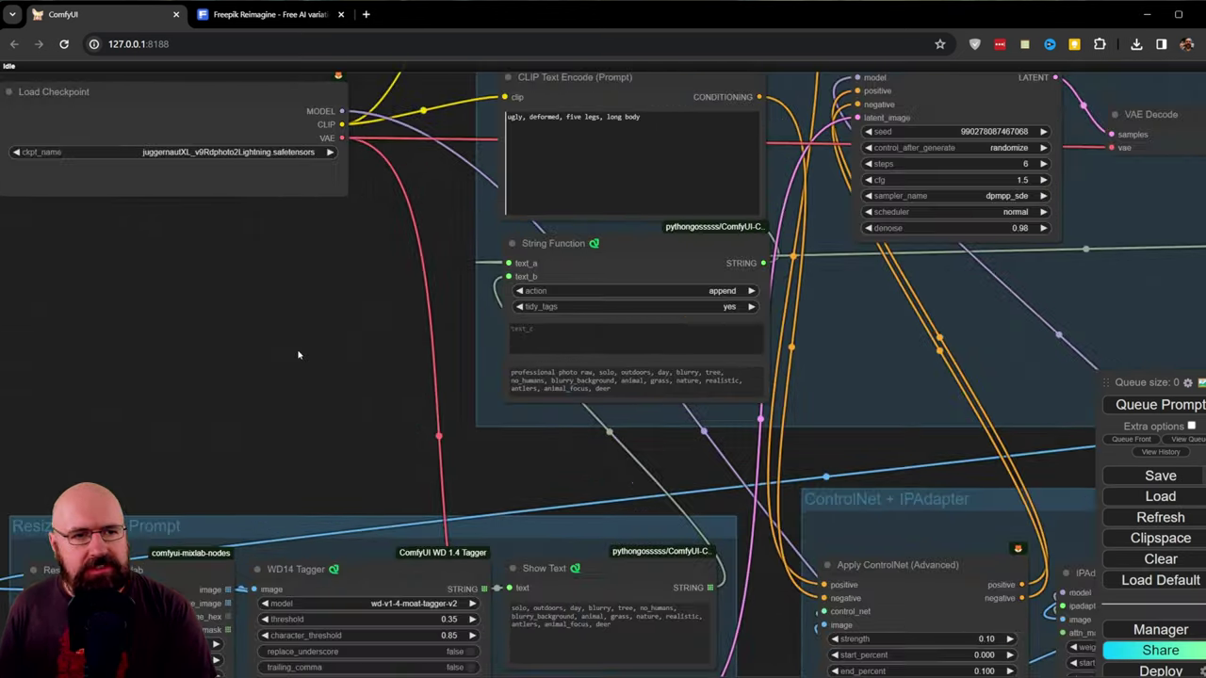
left_click_drag(367, 415, 537, 518)
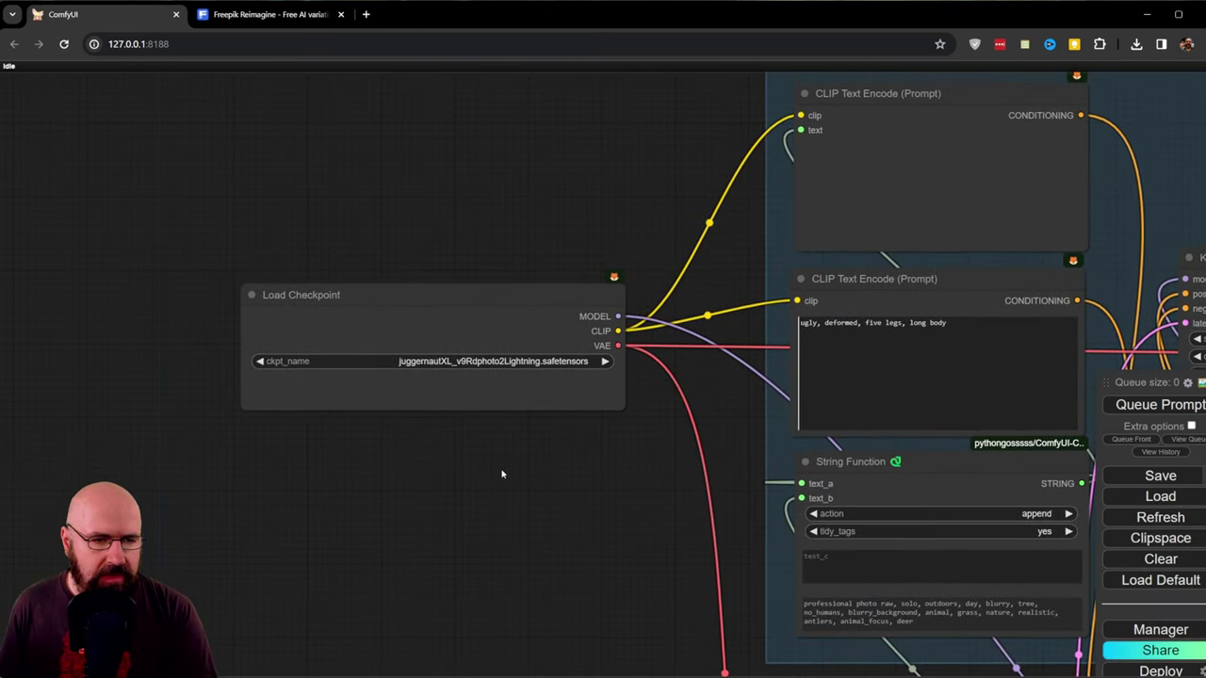
scroll(500, 474, "up", 3)
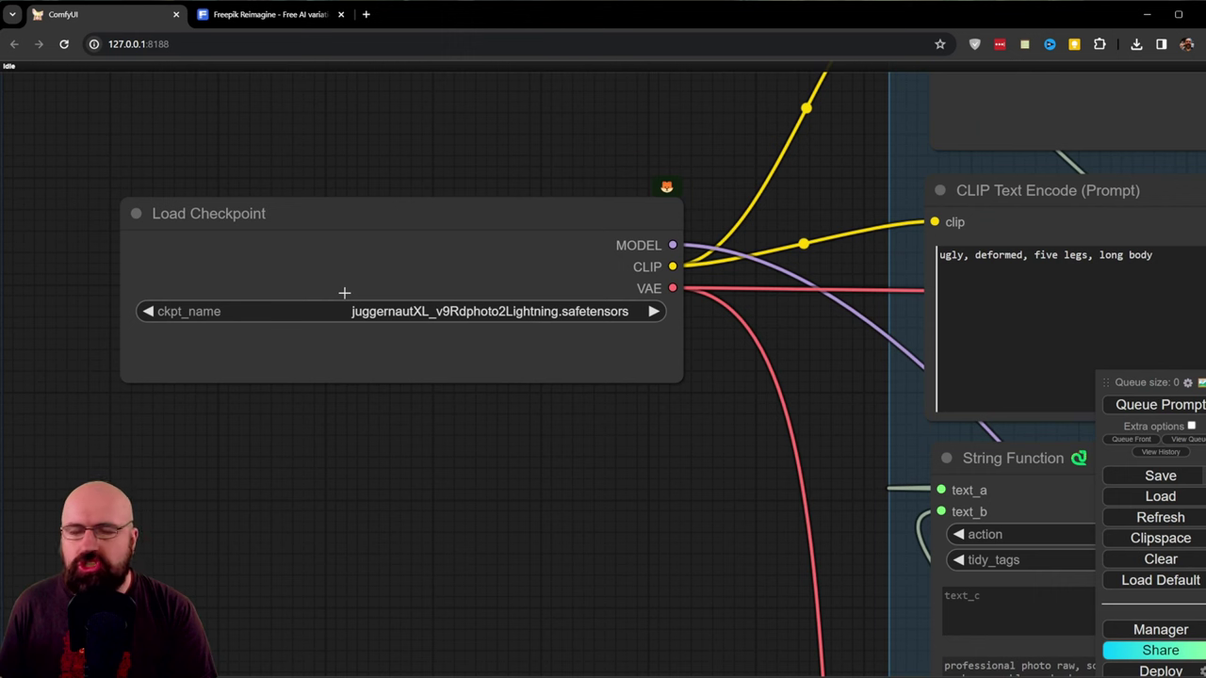
scroll(630, 409, "down", 6)
Step: Pan across the Render group to show KSampler and both CLIP Text Encode prompt nodes
left_click_drag(660, 409, 287, 444)
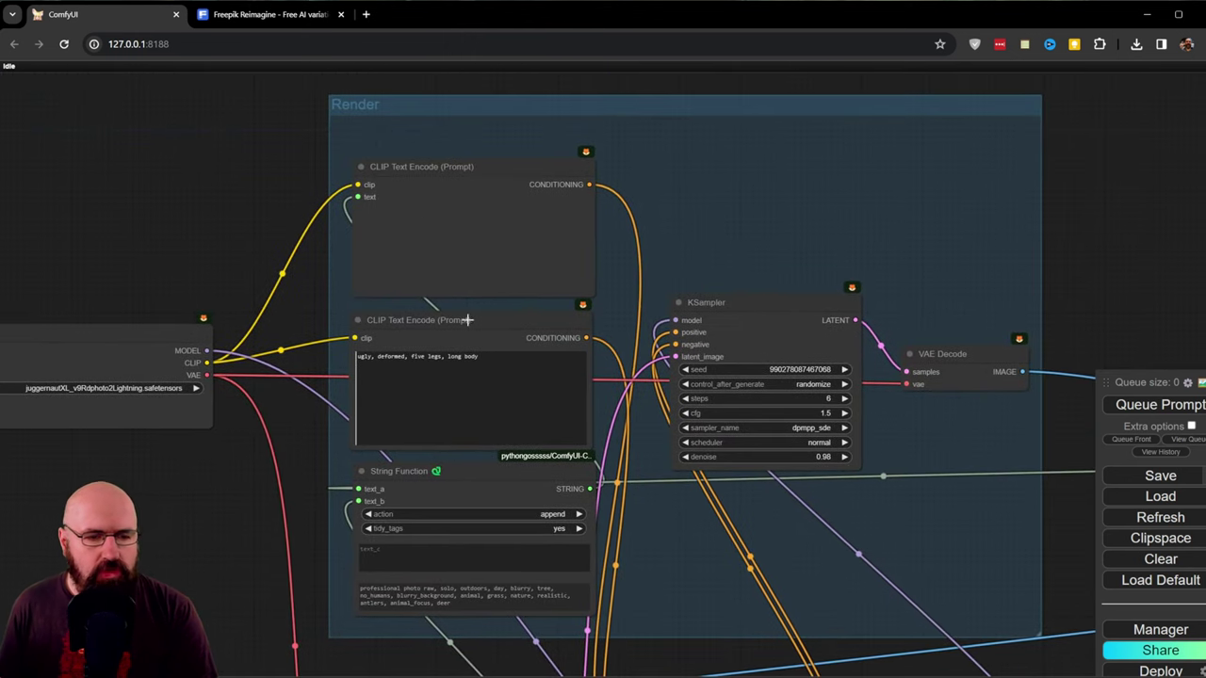
scroll(319, 238, "up", 7)
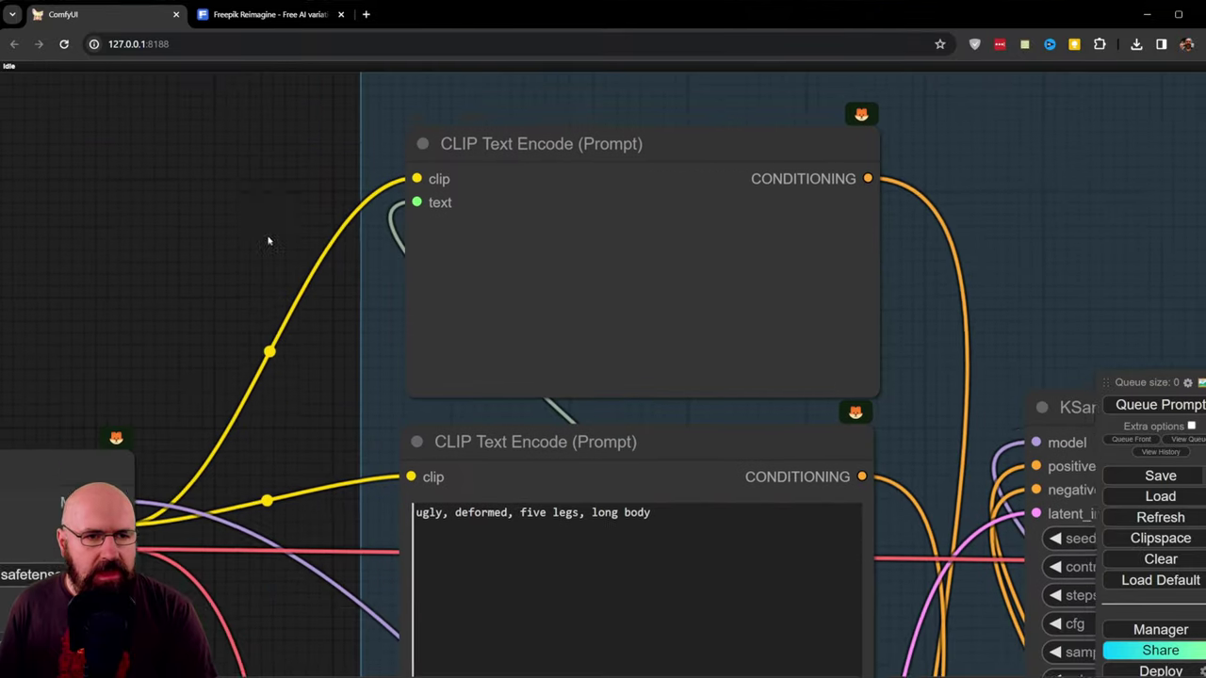
left_click_drag(266, 239, 227, 305)
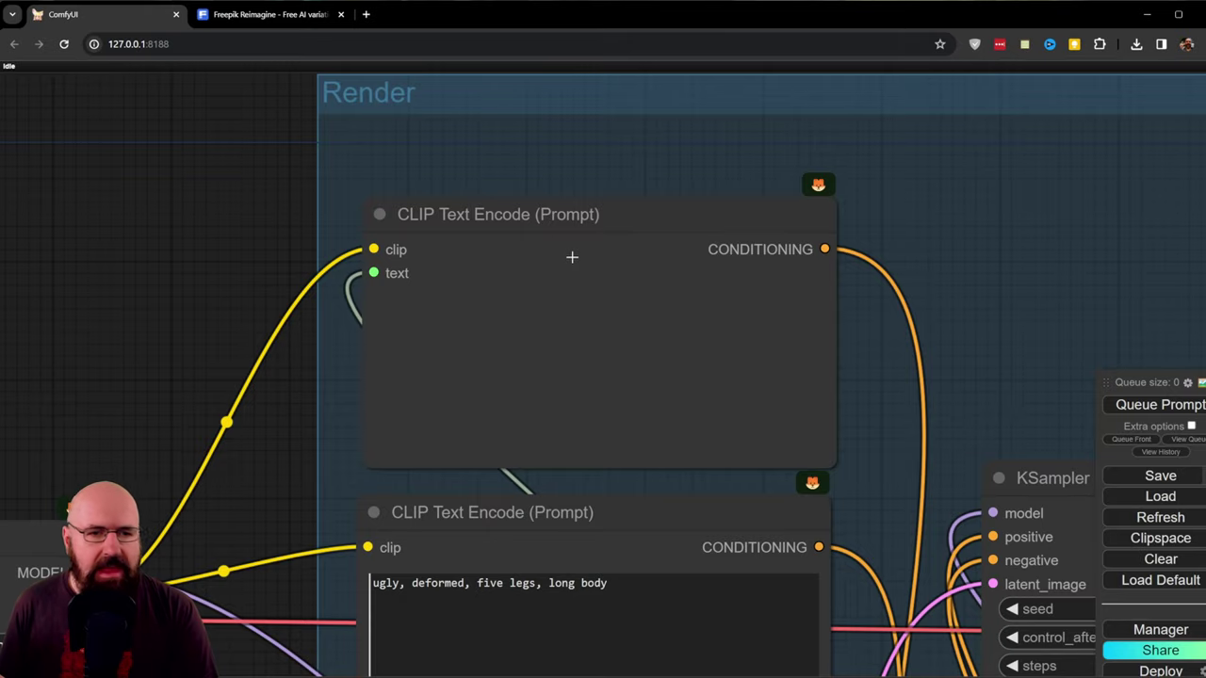
left_click_drag(572, 257, 563, 128)
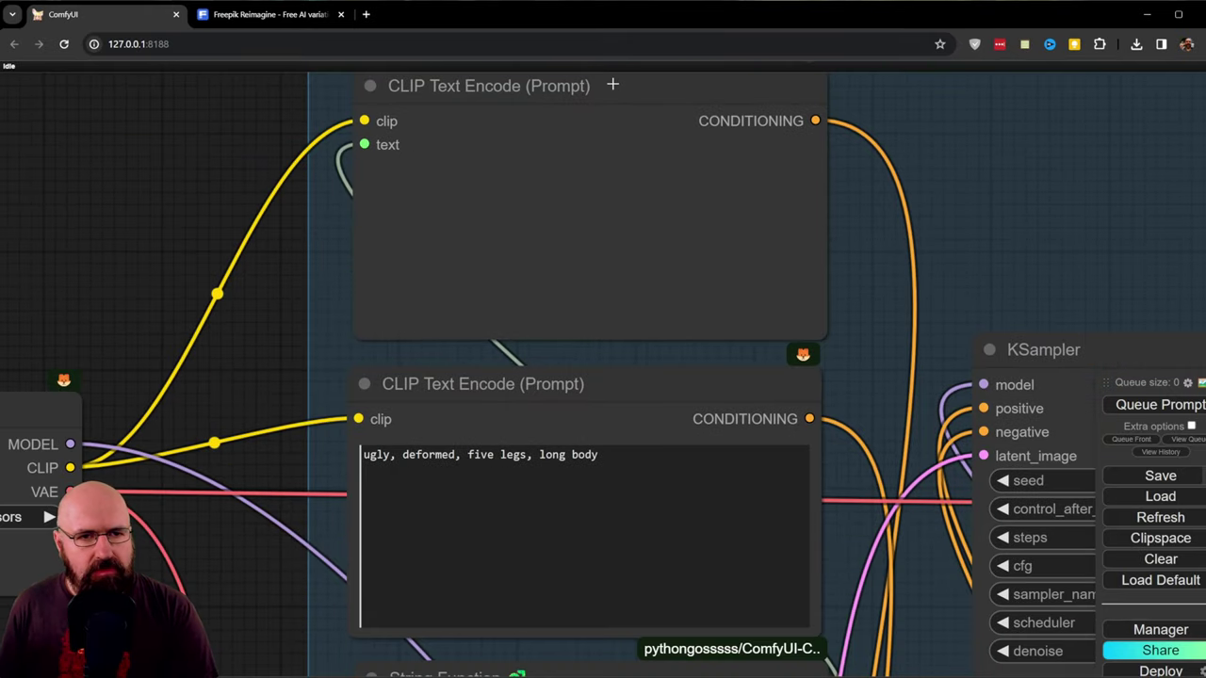
right_click(613, 85)
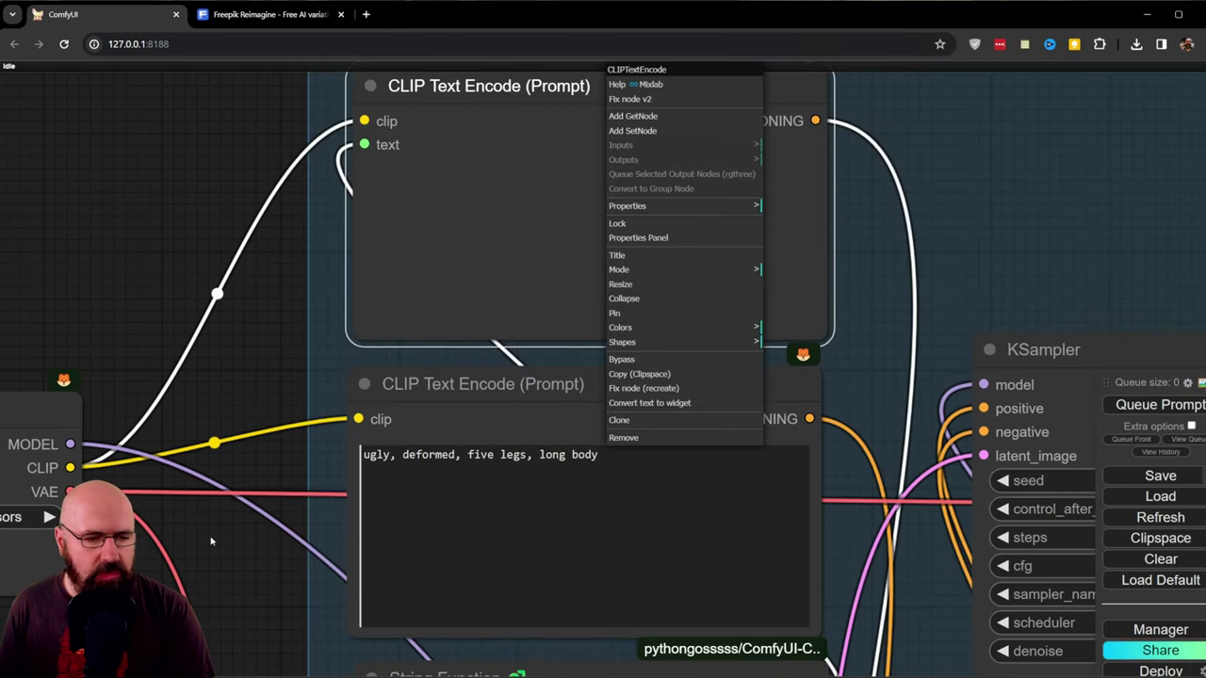
left_click(251, 576)
left_click_drag(250, 576, 232, 290)
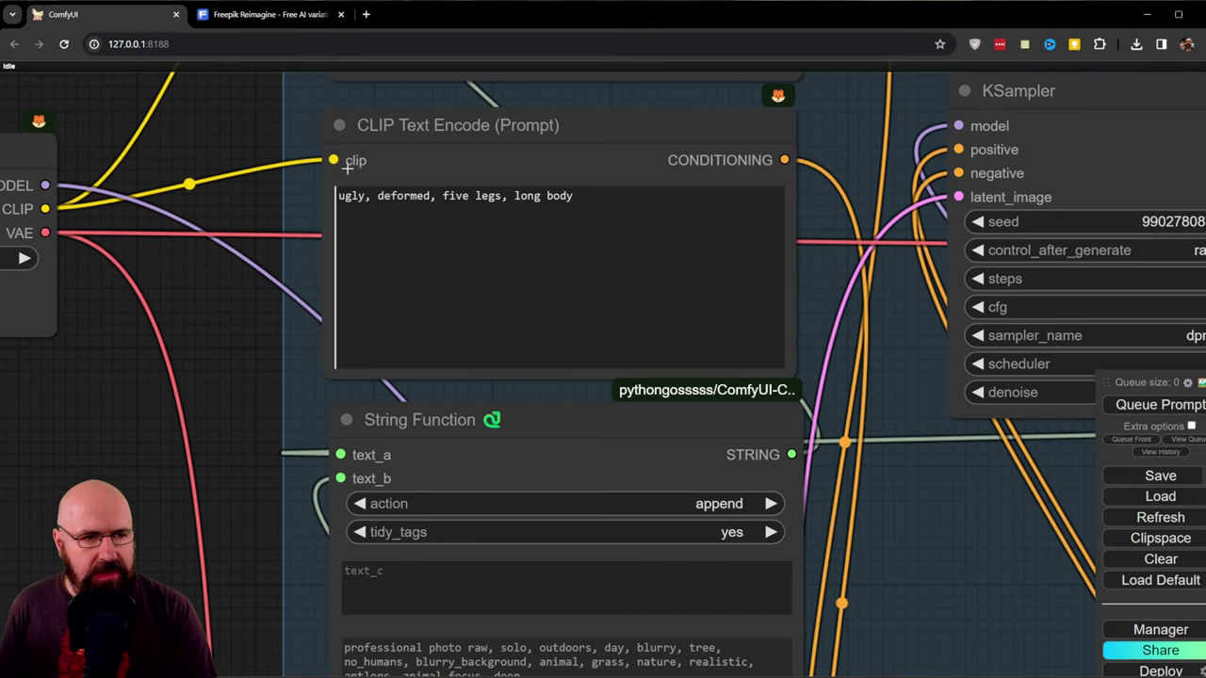
right_click(579, 115)
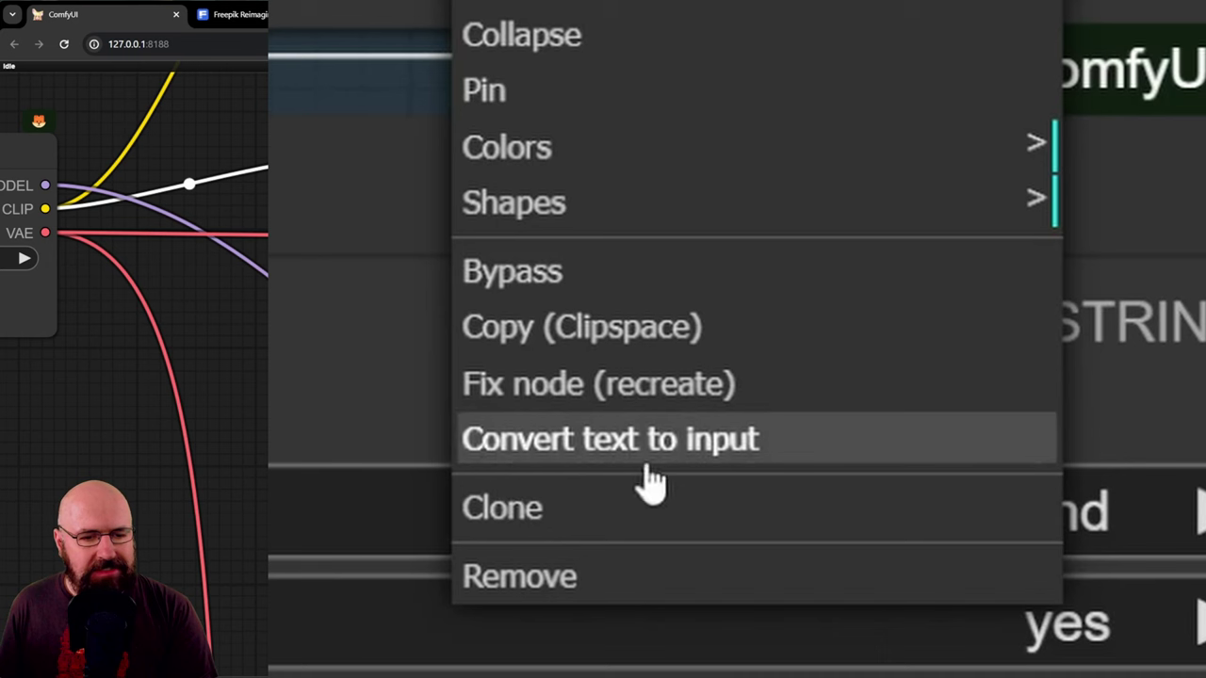
left_click(745, 460)
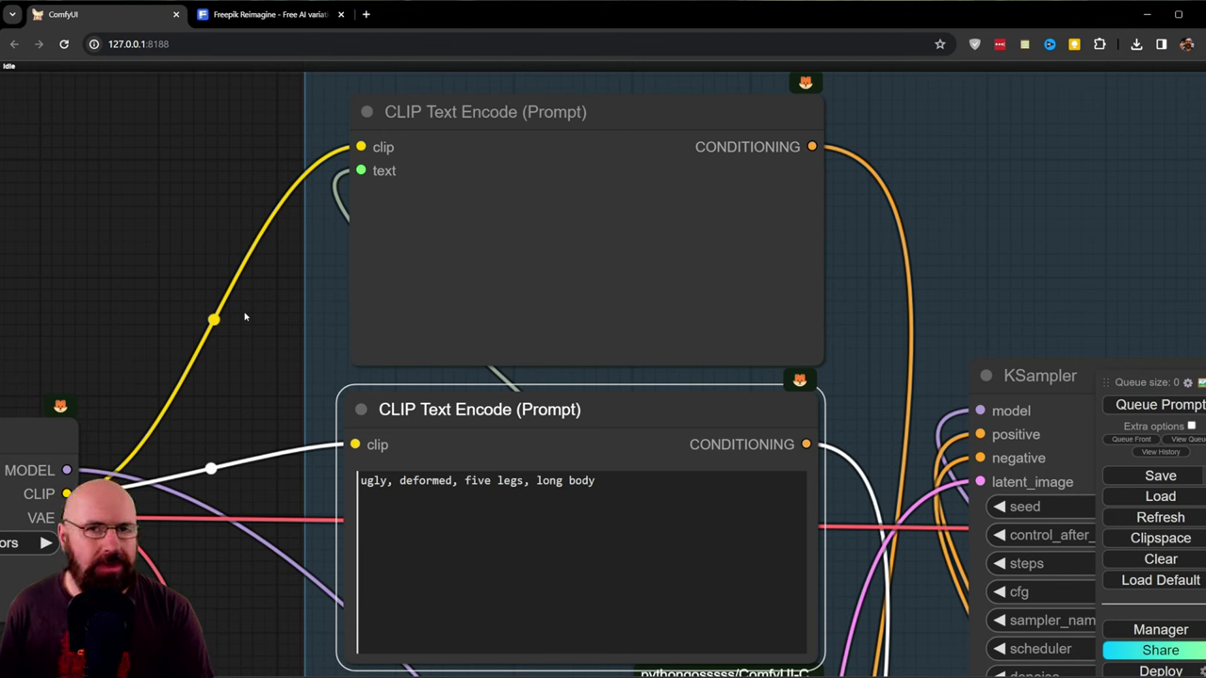
scroll(238, 389, "down", 5)
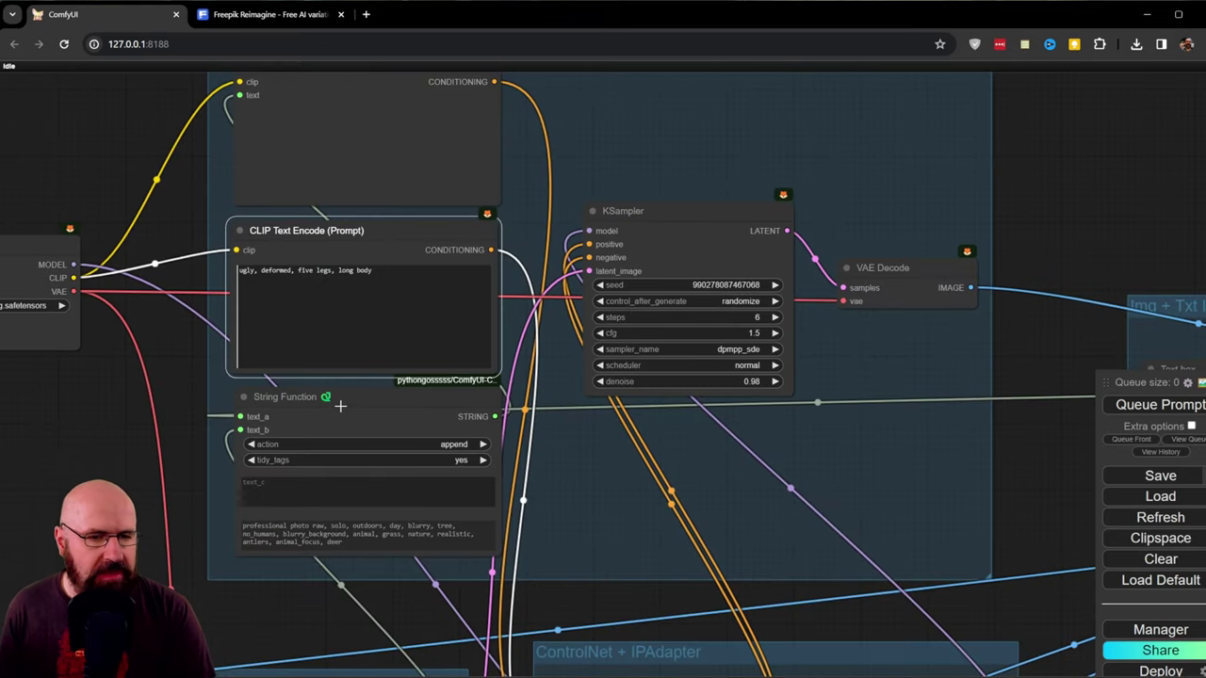
left_click_drag(647, 209, 636, 211)
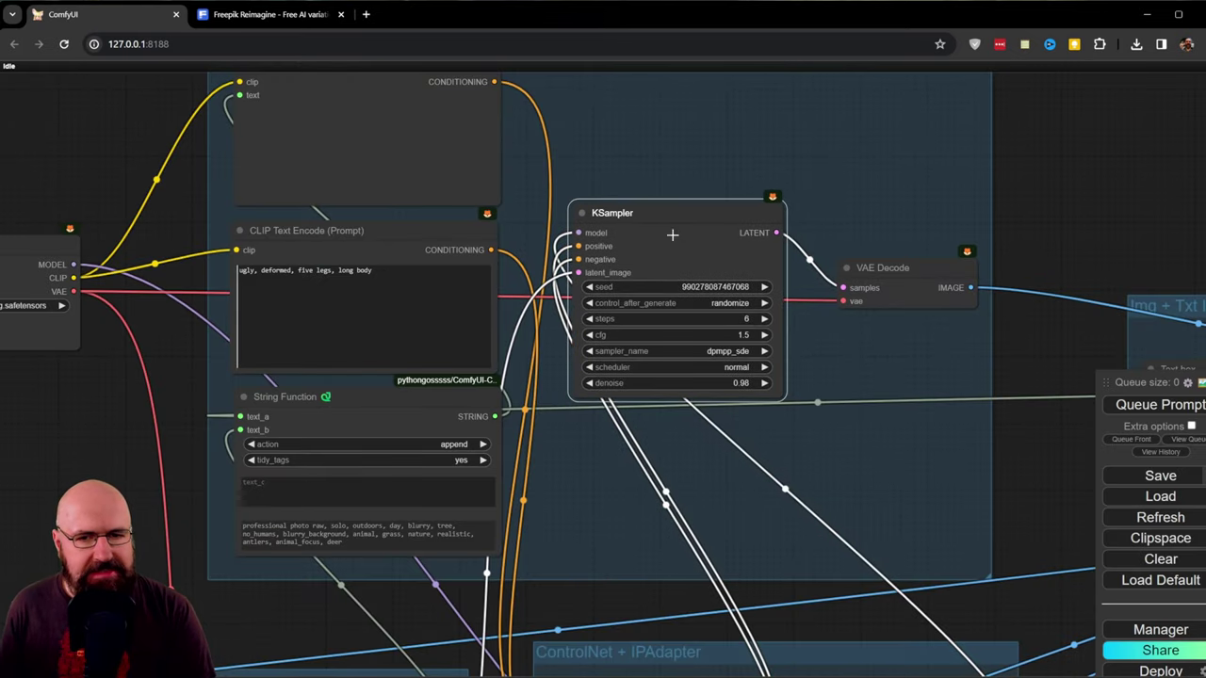
left_click(910, 276)
left_click_drag(910, 276, 904, 268)
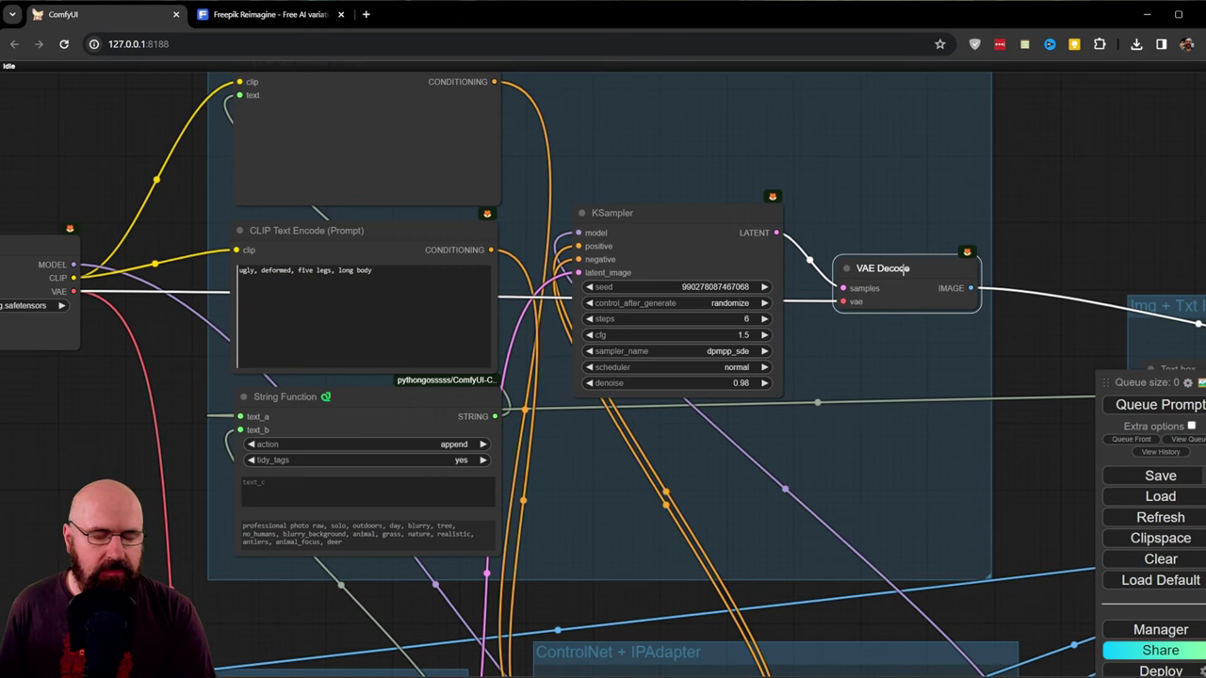
scroll(240, 435, "up", 5)
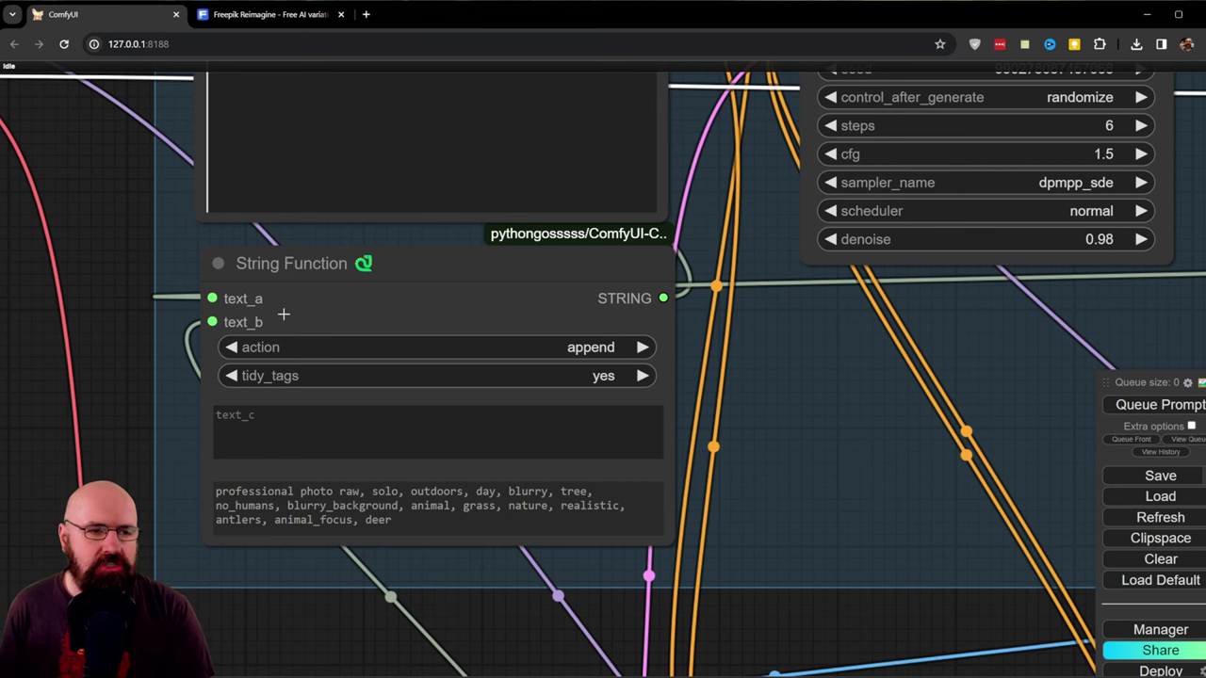
Step: Pan from the Load Image deer photo to the WD14 Tagger group
scroll(282, 314, "down", 8)
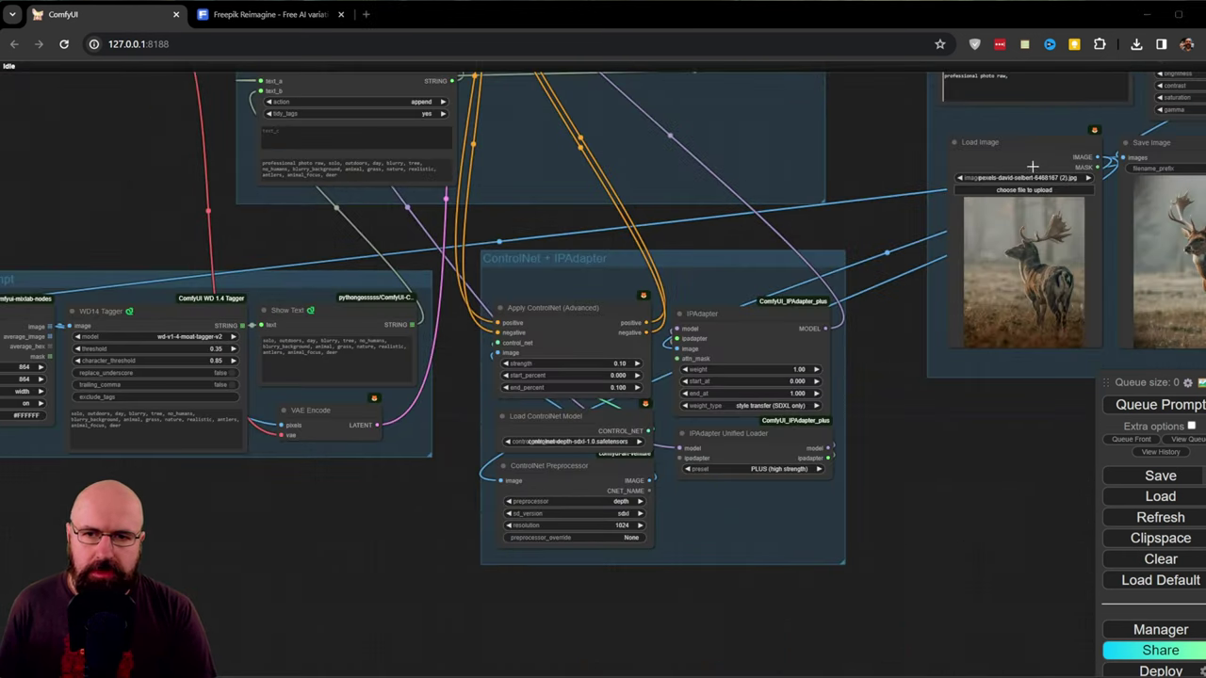
left_click_drag(909, 143, 706, 119)
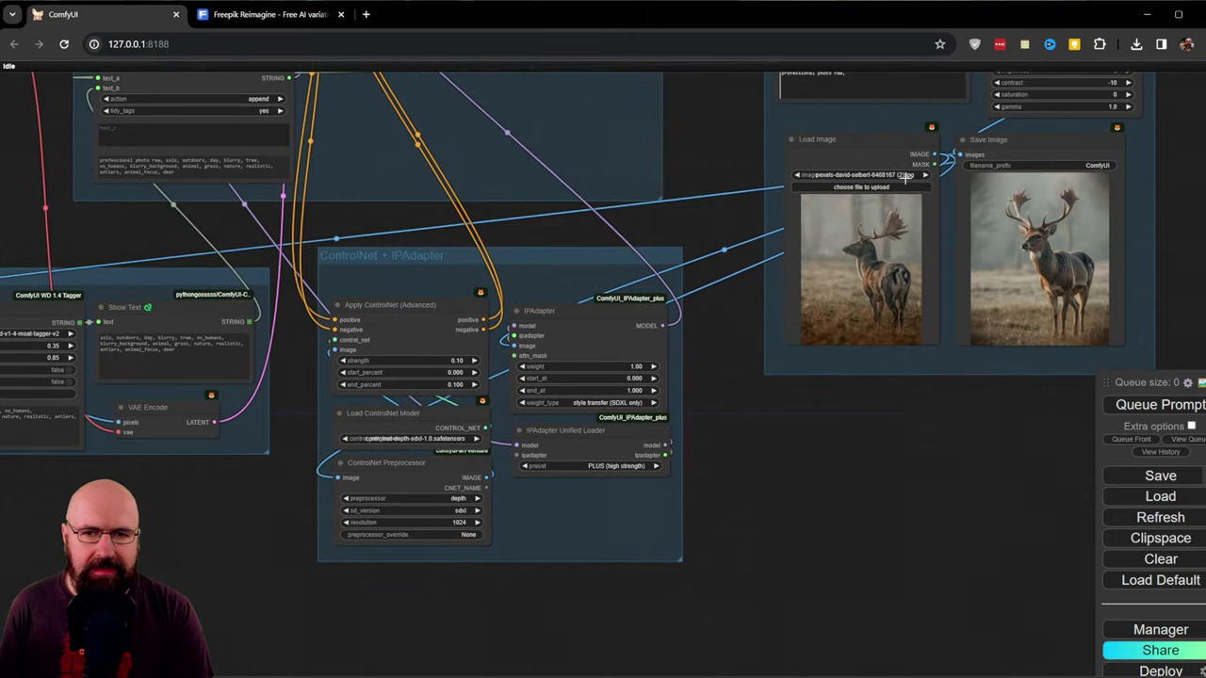
left_click_drag(151, 507, 697, 529)
scroll(694, 479, "up", 5)
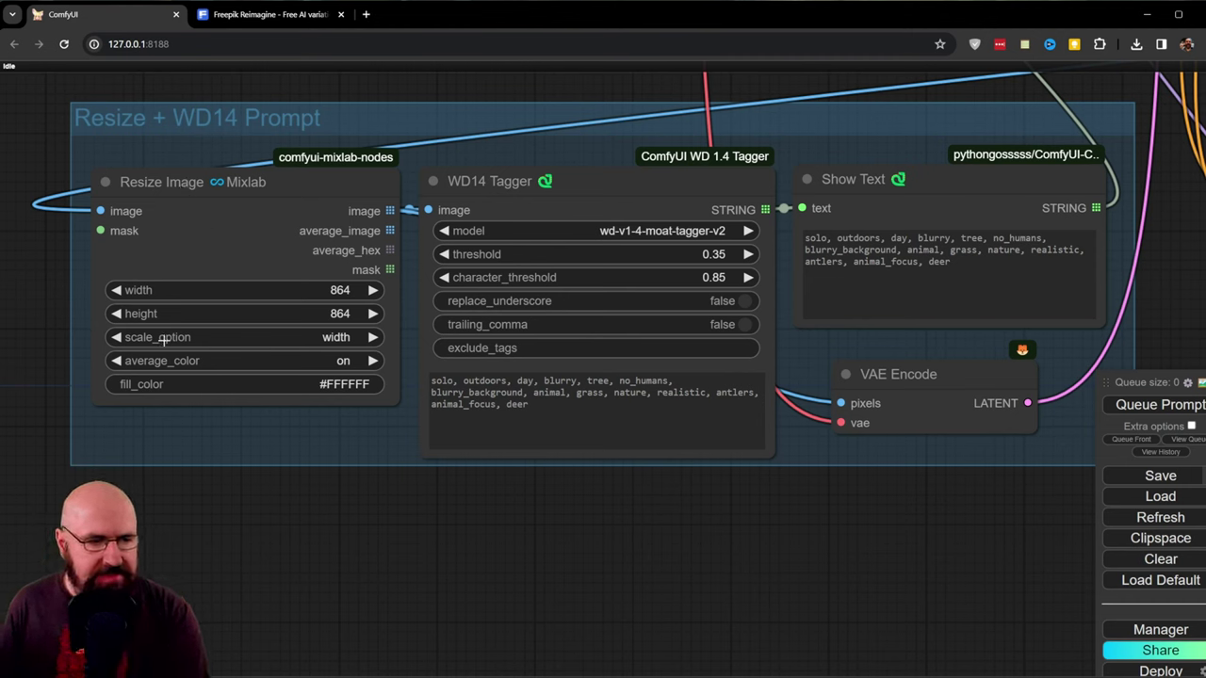
Step: Set Resize Image's scale_option to width and nudge the Resize Image and WD14 Tagger nodes
left_click(282, 337)
left_click(222, 337)
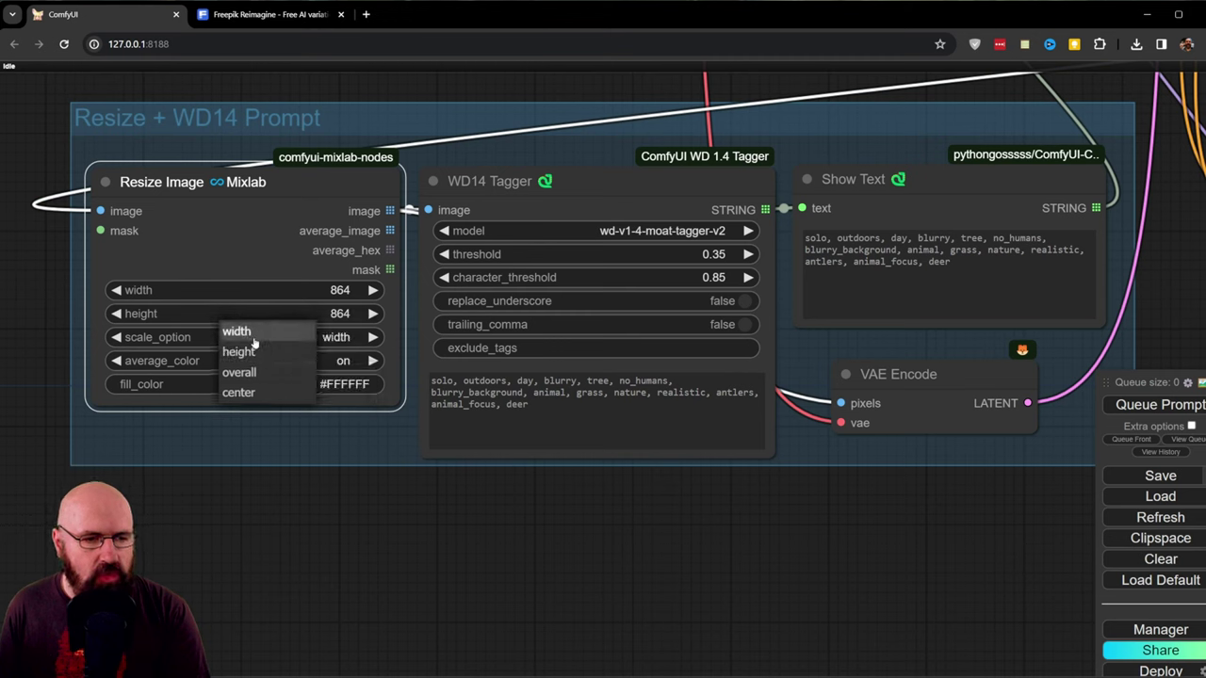
left_click(253, 350)
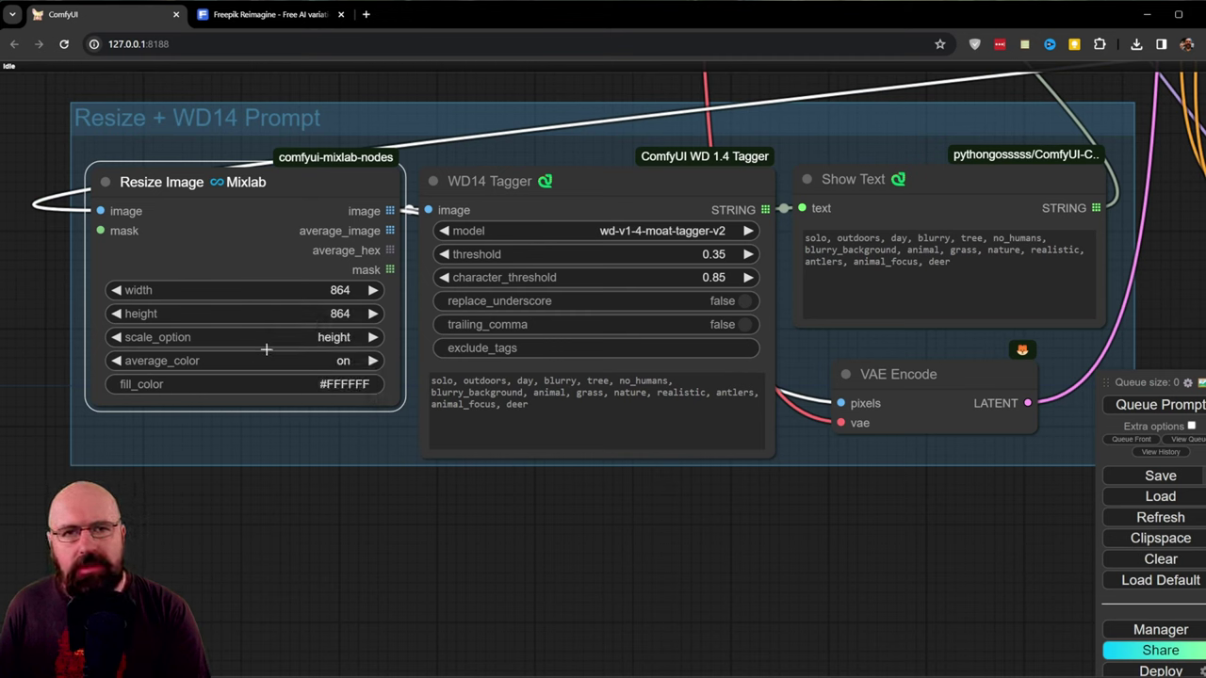
left_click(304, 339)
left_click(315, 331)
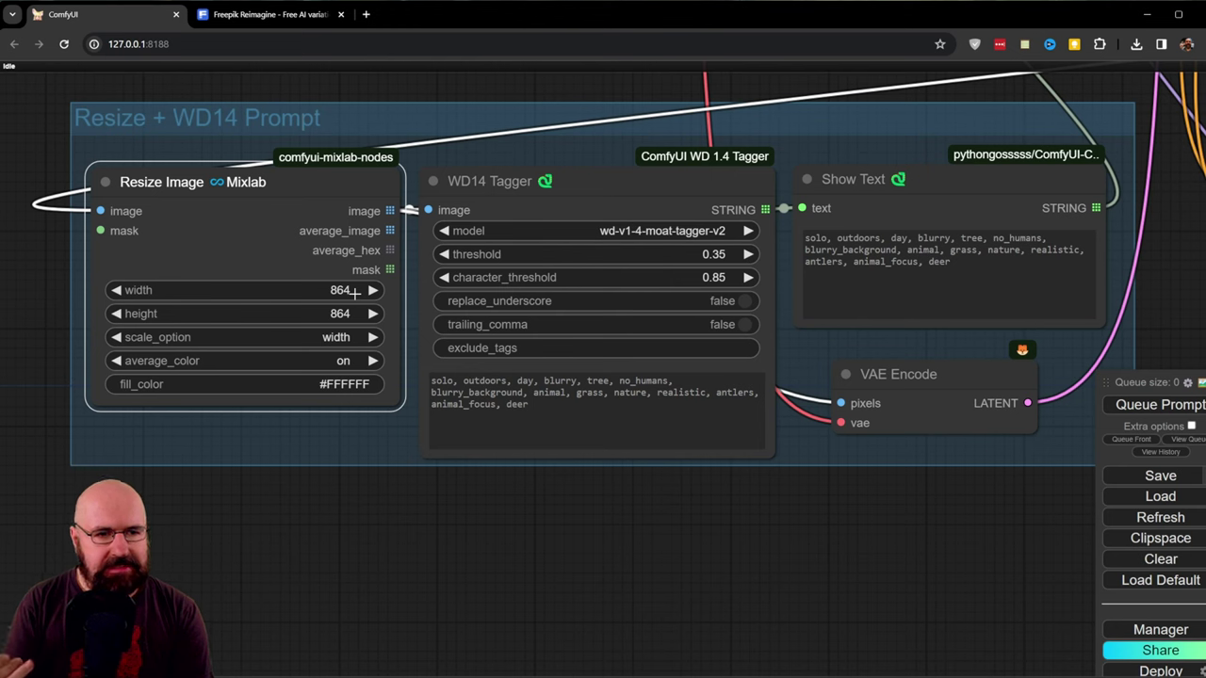
left_click_drag(340, 184, 338, 186)
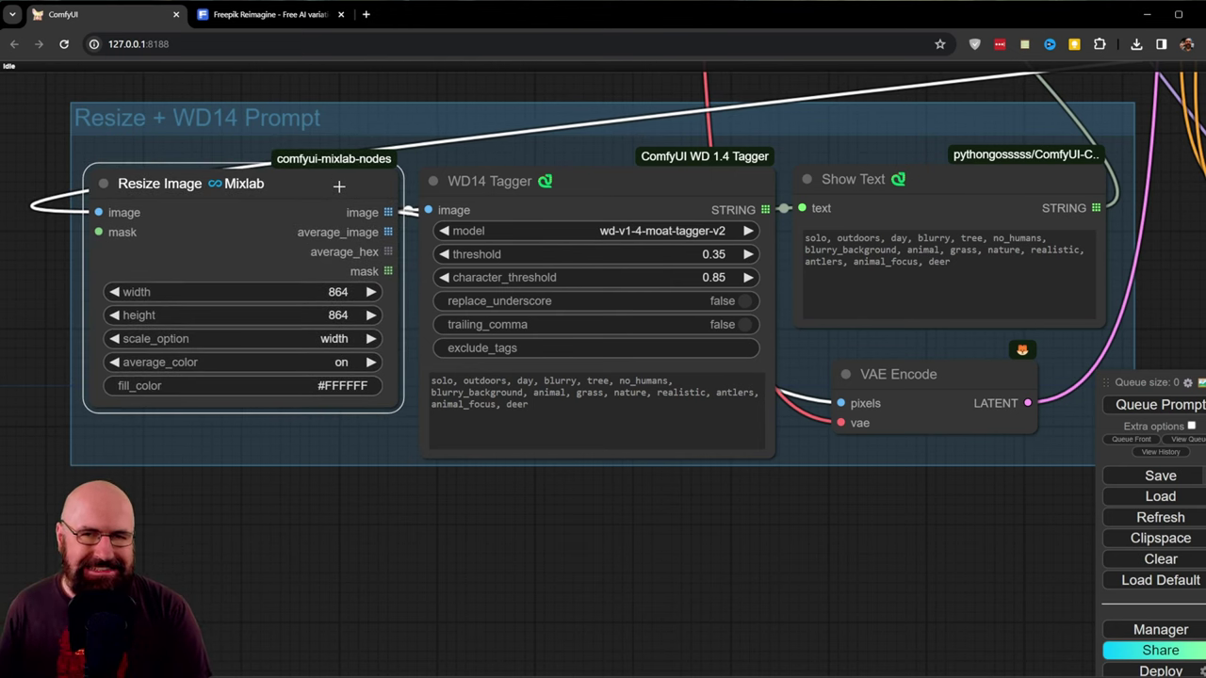
left_click_drag(618, 185, 632, 174)
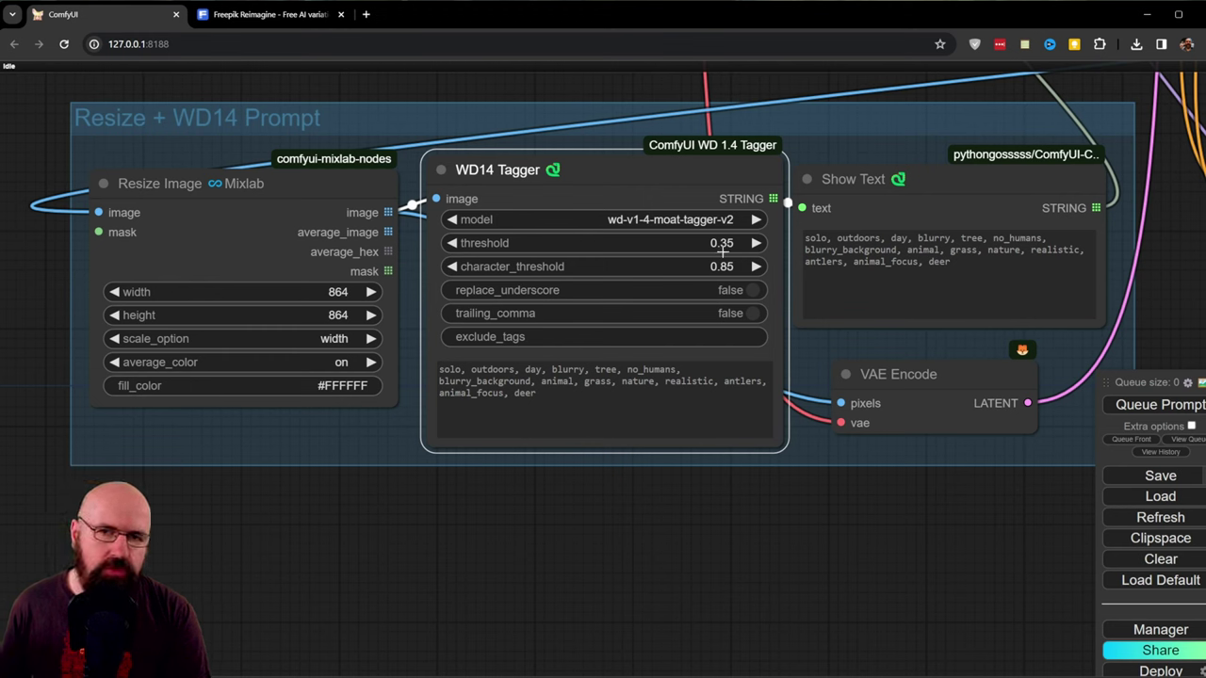
Step: Confirm the tagger's exclude_tags as empty and nudge the Show Text and VAE Encode nodes
left_click(530, 336)
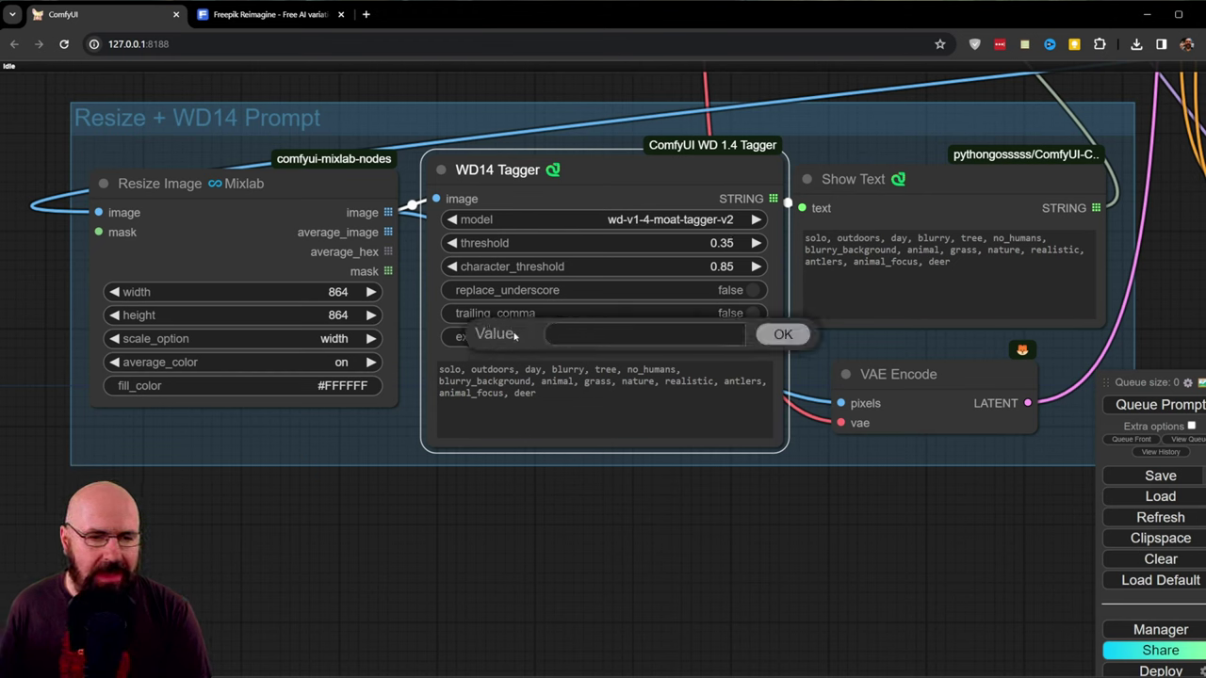
left_click(781, 334)
left_click_drag(951, 179, 962, 172)
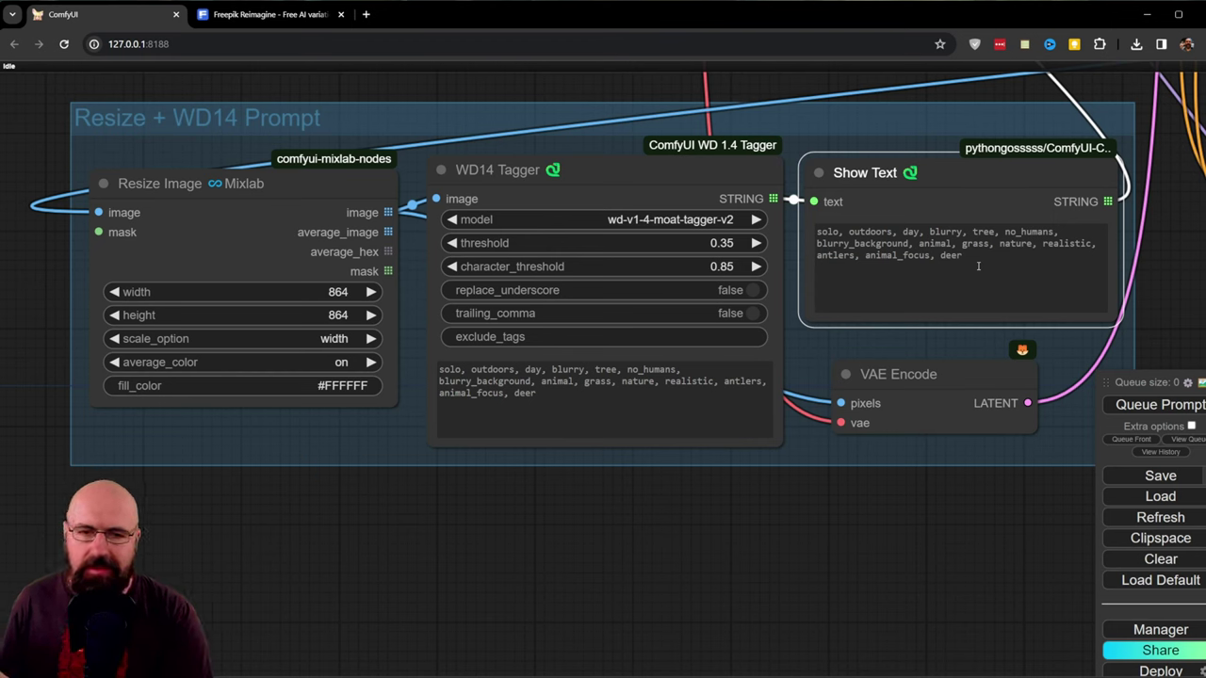
mouse_move(943, 361)
left_mouse_down()
mouse_move(958, 335)
mouse_move(951, 358)
left_mouse_up()
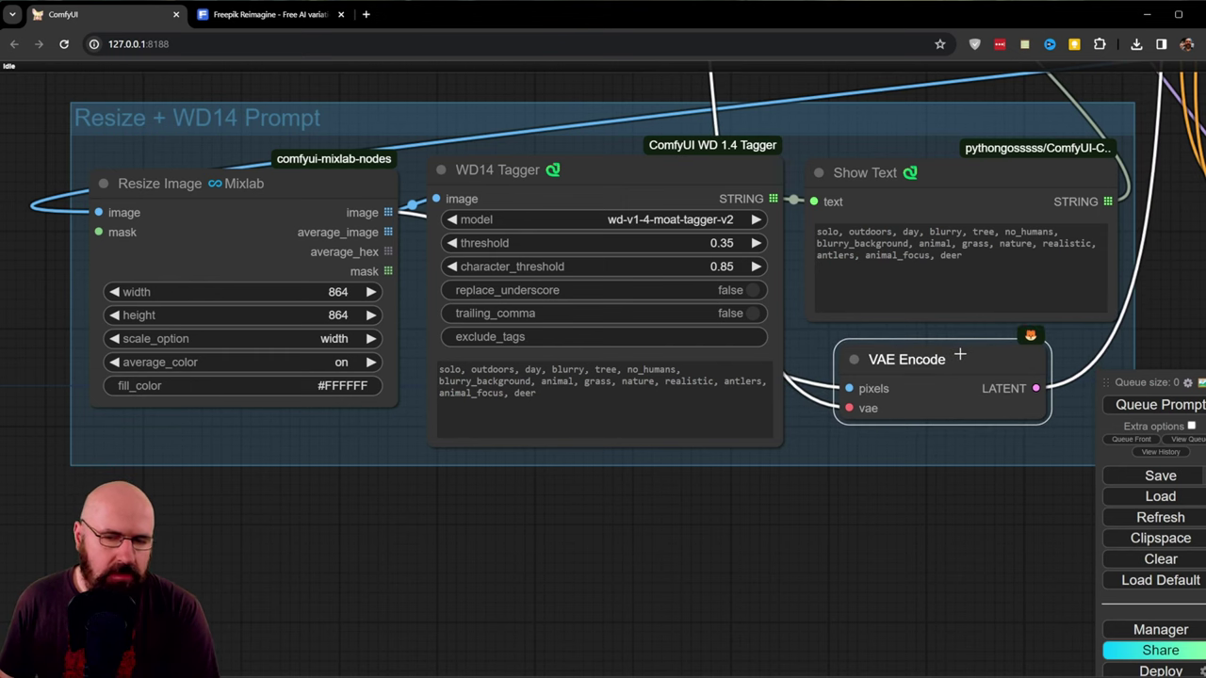
Step: Zoom out and pan up to select the KSampler node
scroll(997, 375, "down", 5)
left_click_drag(1077, 184, 709, 492)
left_click(829, 145)
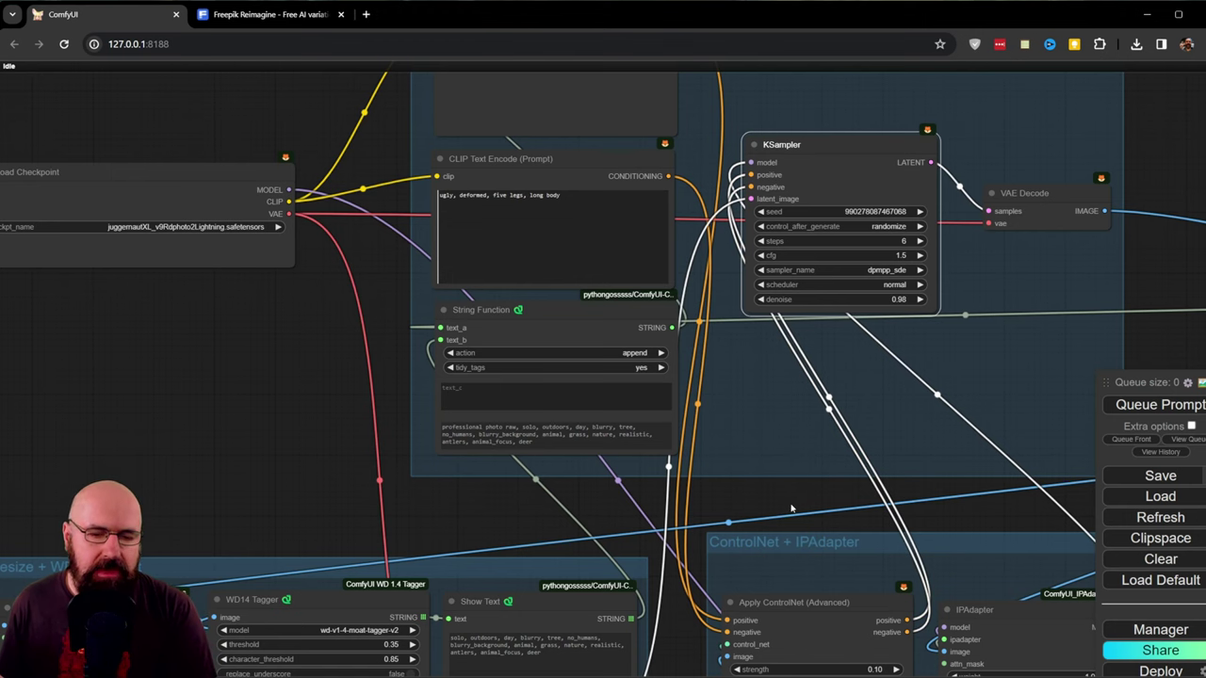
Step: Show the ControlNet + IPAdapter group, select Load ControlNet Model, and move ControlNet Preprocessor slightly down
left_click_drag(791, 509, 523, 190)
scroll(523, 189, "up", 3)
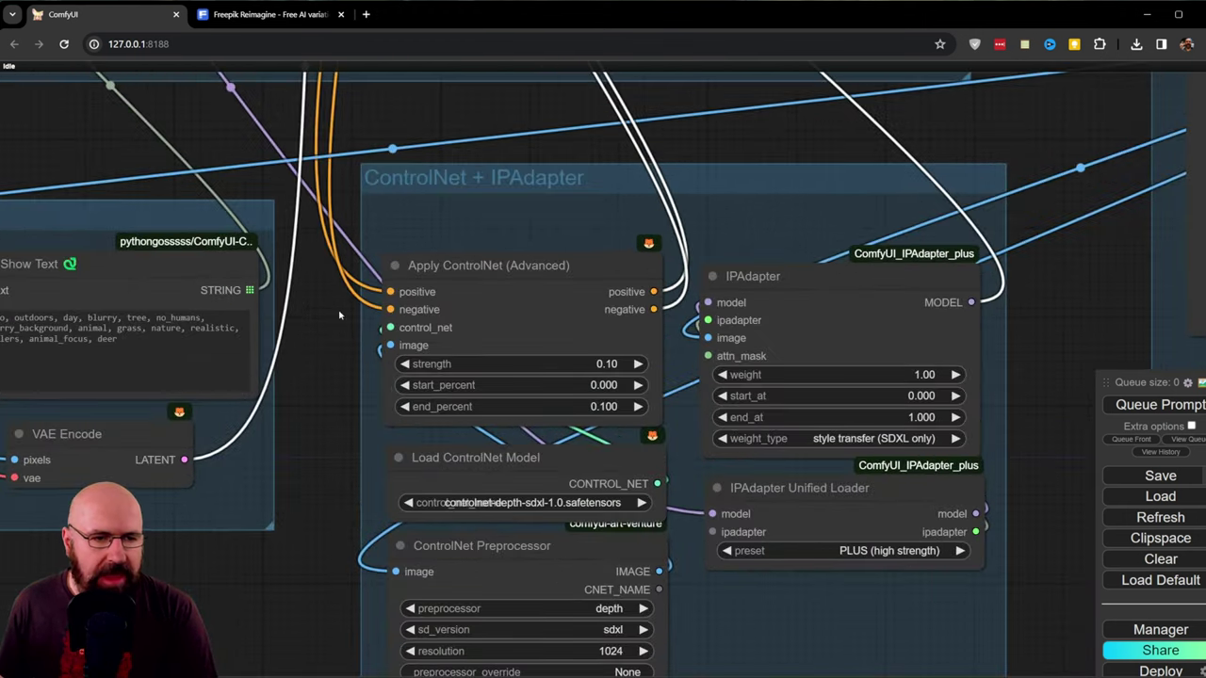
left_click_drag(339, 315, 303, 282)
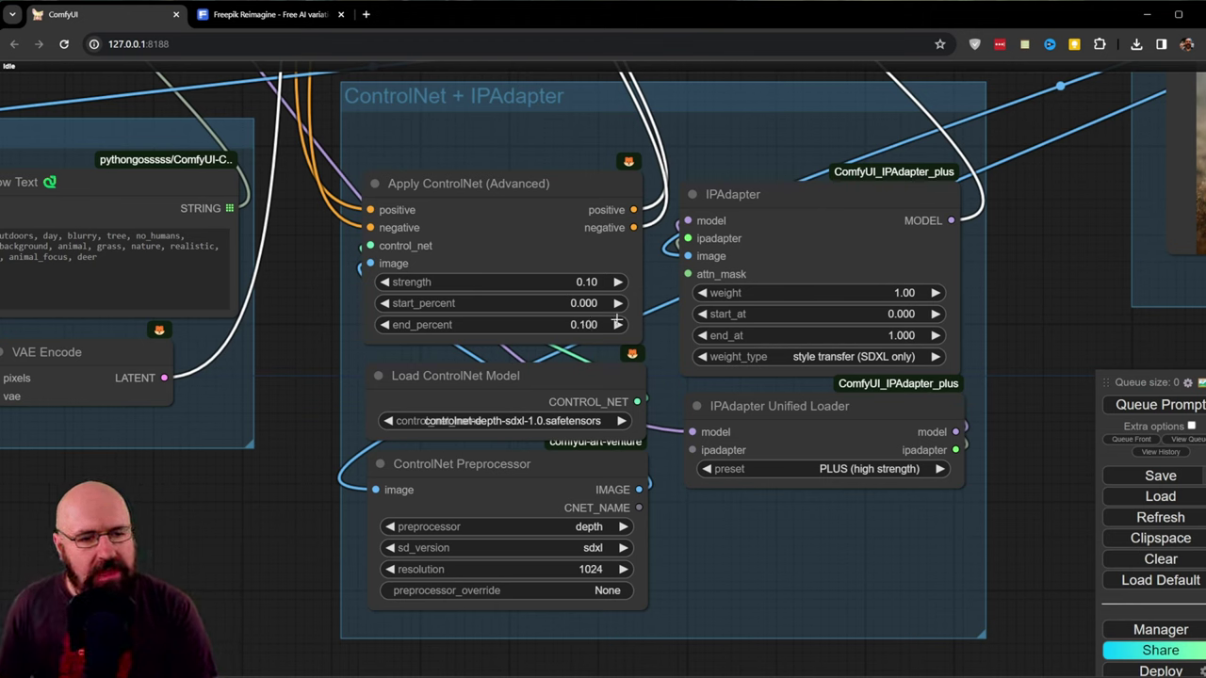
left_click(557, 382)
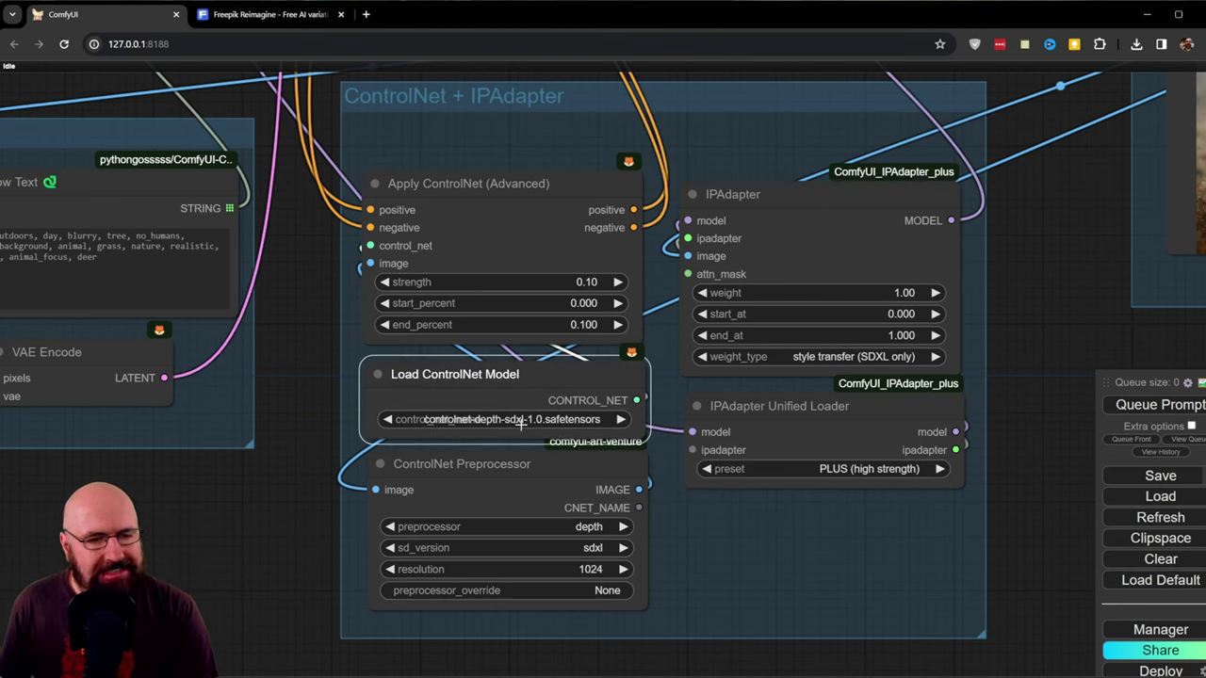
left_click_drag(506, 457, 506, 462)
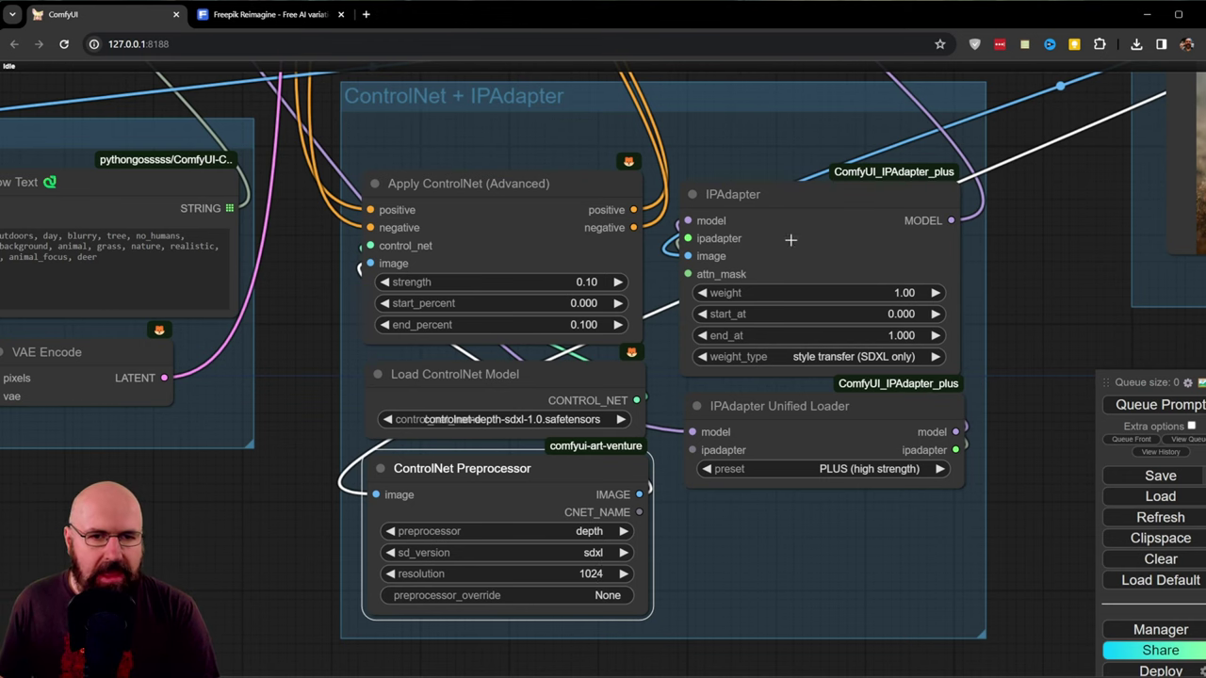
Step: Zoom in on the IPAdapter style-transfer node and shift its Unified Loader slightly right
left_click(779, 191)
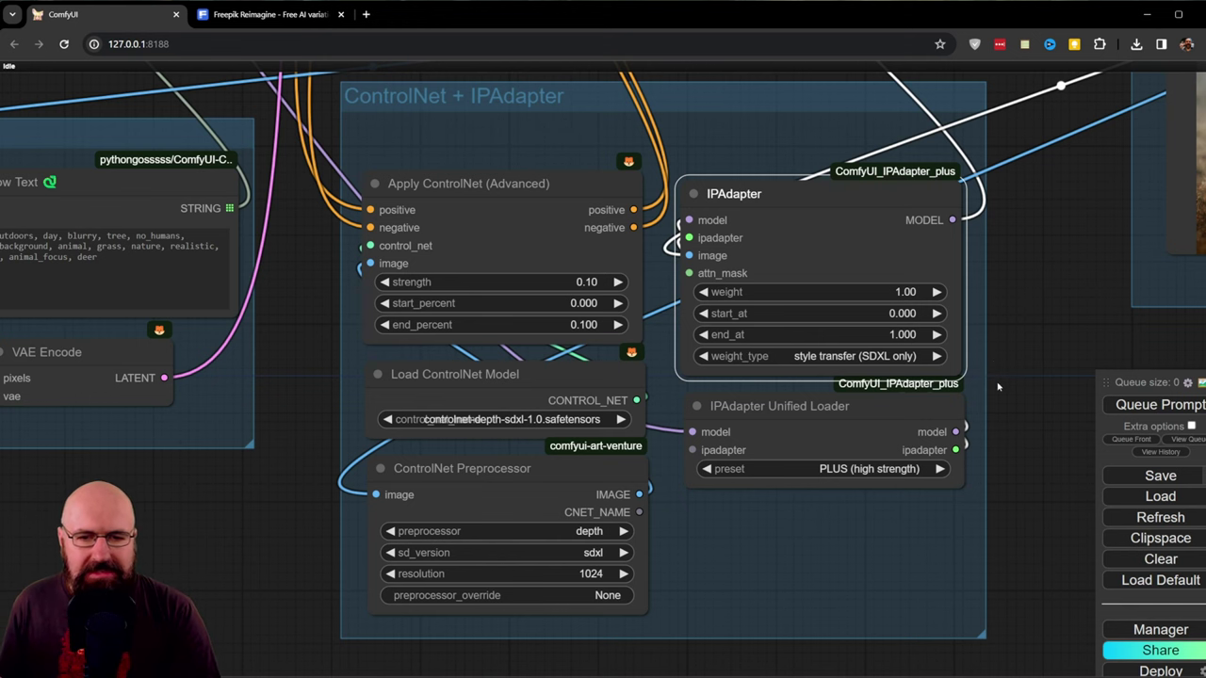
scroll(998, 387, "up", 5)
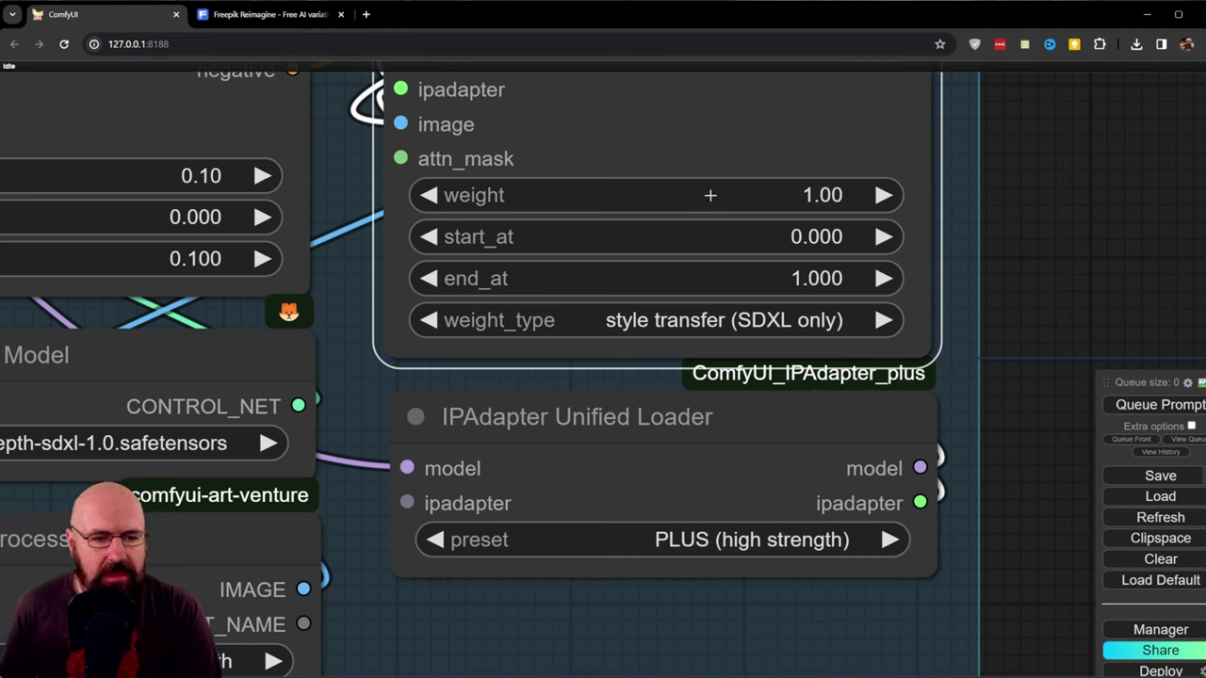
mouse_move(710, 417)
left_mouse_down()
mouse_move(693, 414)
mouse_move(714, 419)
left_mouse_up()
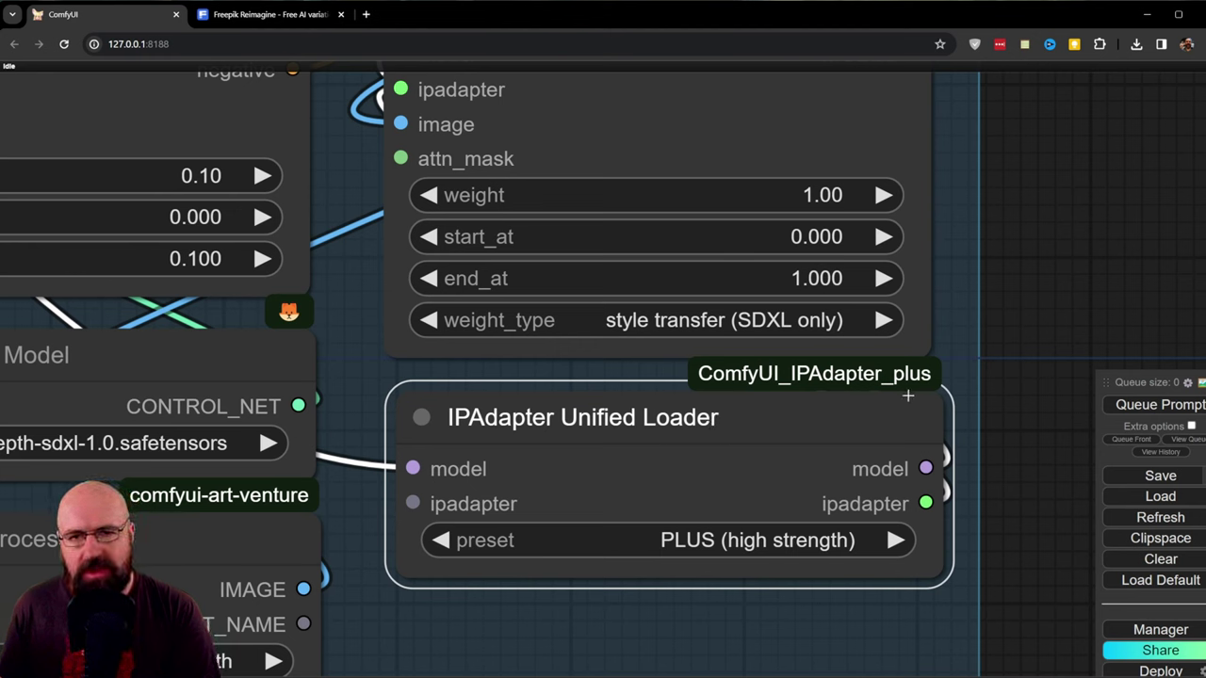
Step: Zoom out and nudge the KSampler, Apply ControlNet (Advanced) and IPAdapter nodes
scroll(909, 396, "down", 10)
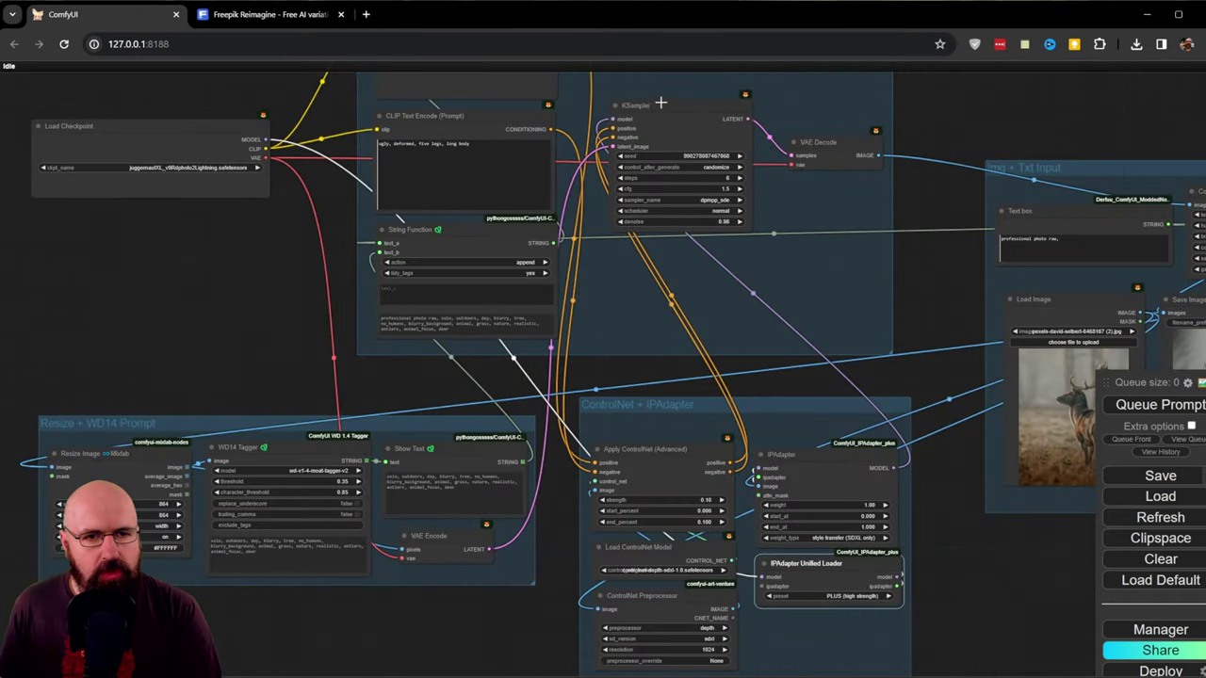
left_click_drag(660, 103, 664, 108)
left_click(655, 449)
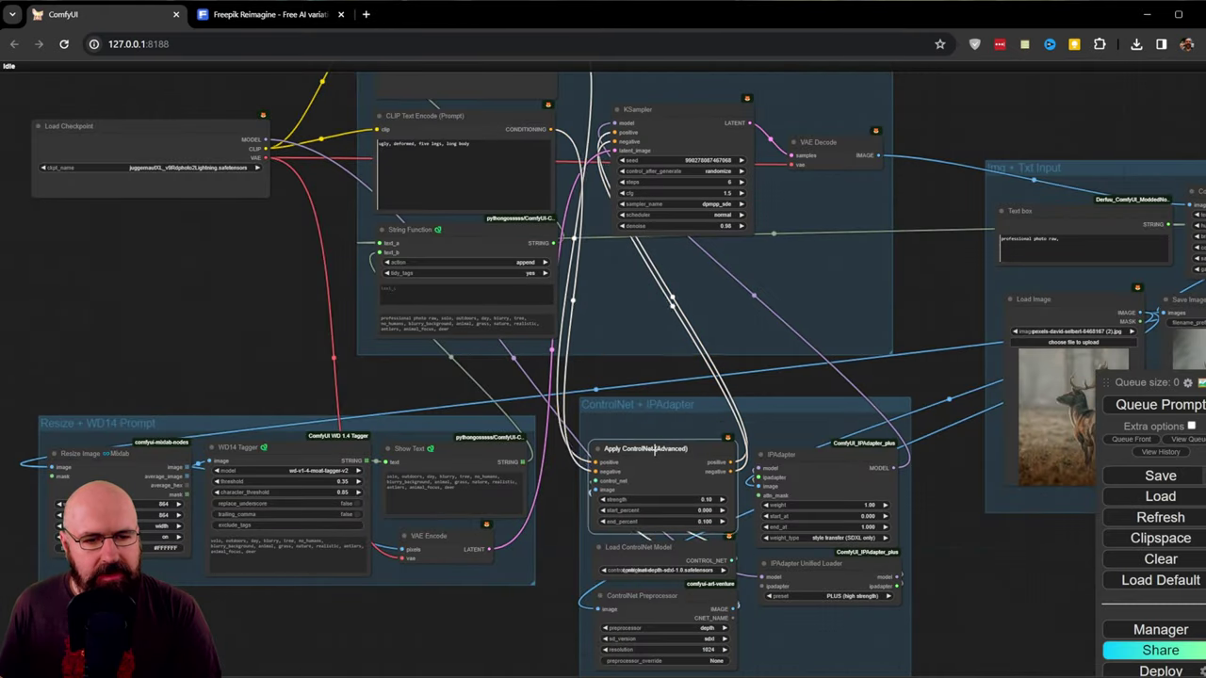
left_click_drag(655, 450, 654, 445)
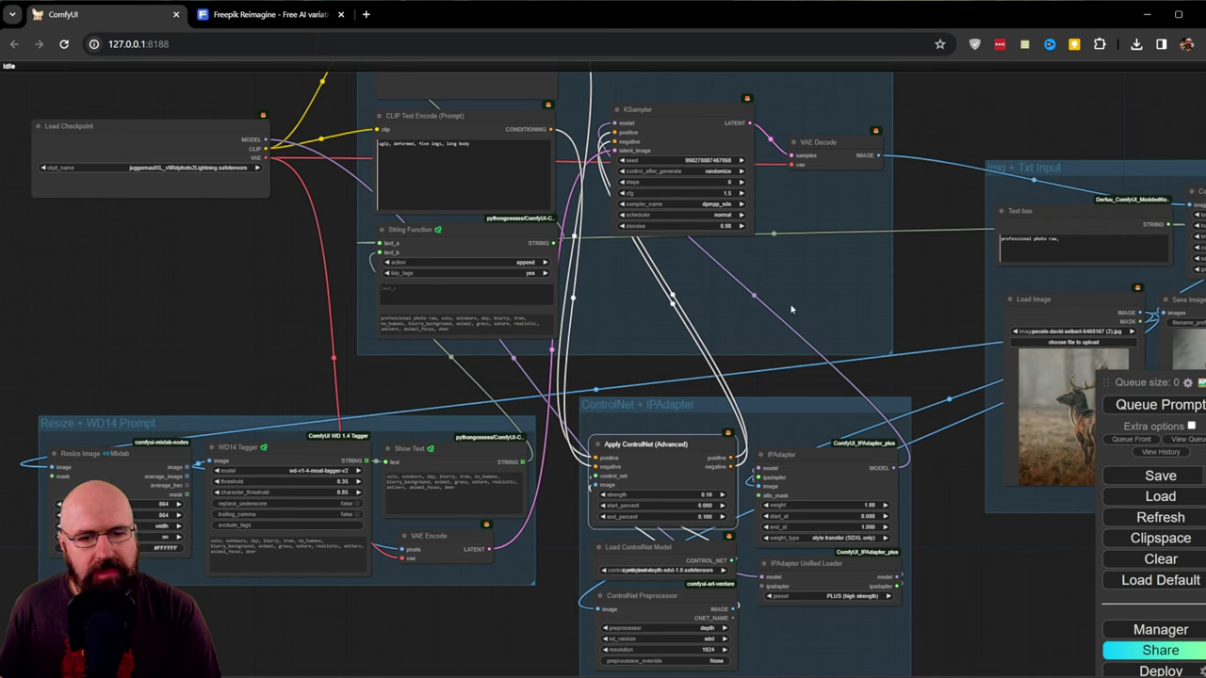
left_click_drag(821, 454, 821, 453)
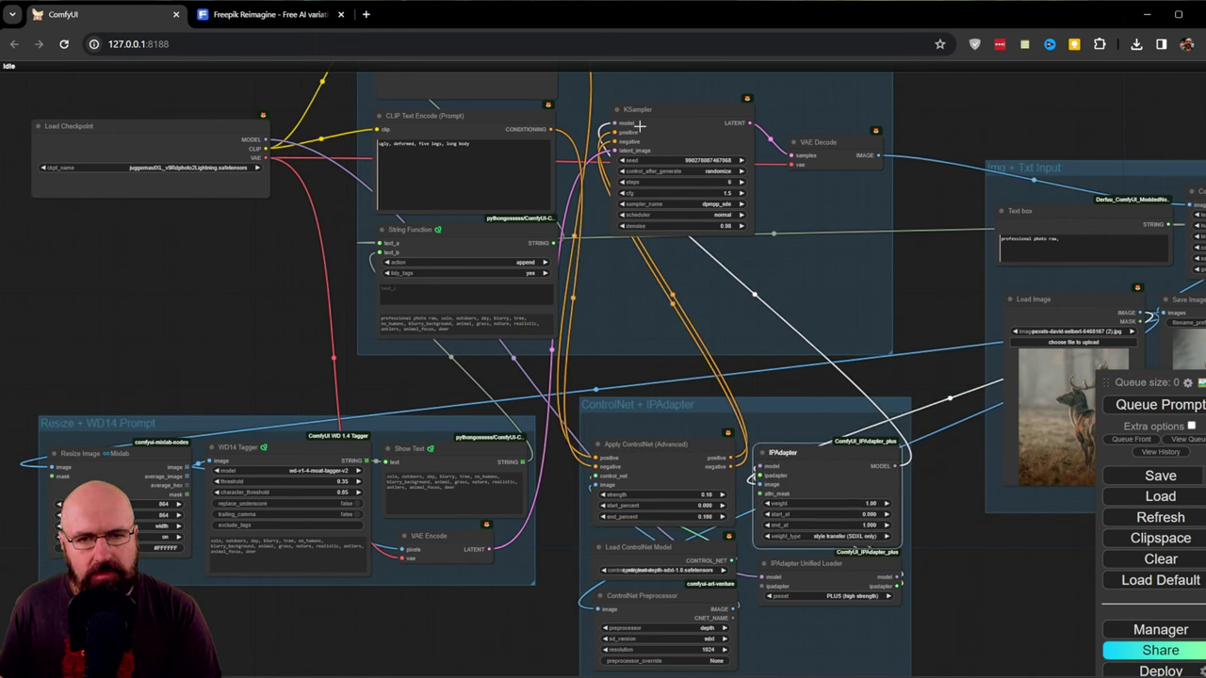
Step: In the Img + Txt Input group, select the 'professional photo raw,' Text box and Color Correct (mtb)
left_click_drag(948, 202, 613, 182)
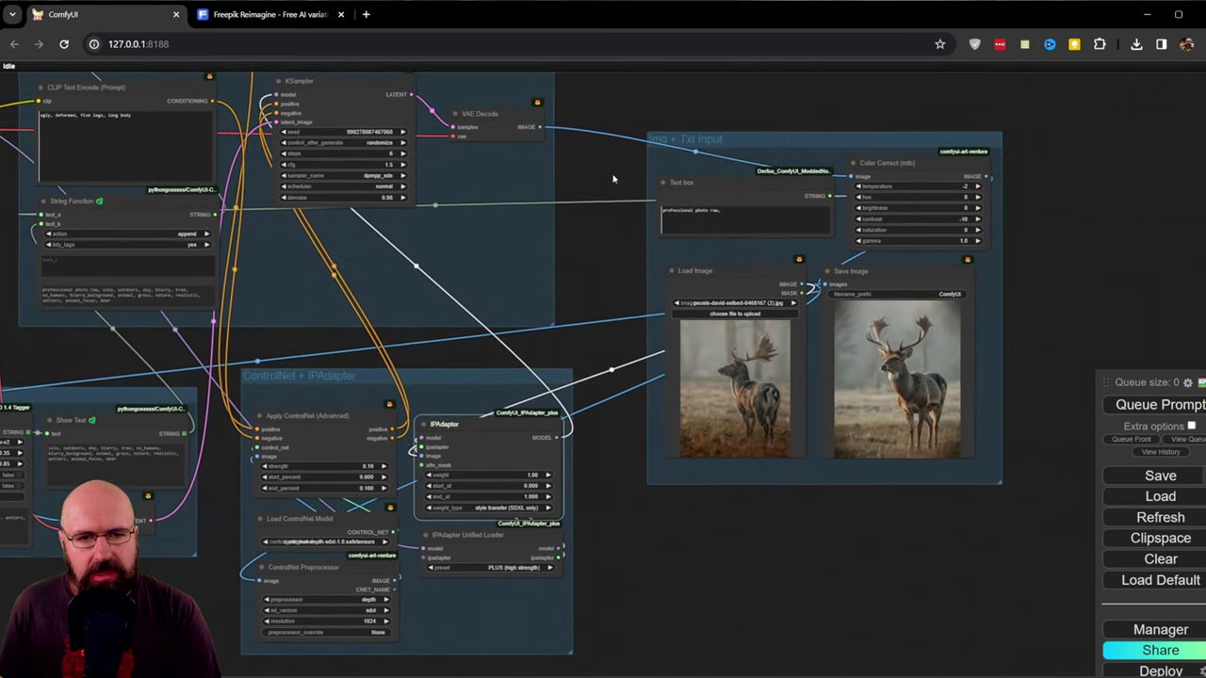
scroll(876, 282, "up", 6)
scroll(1157, 214, "down", 3)
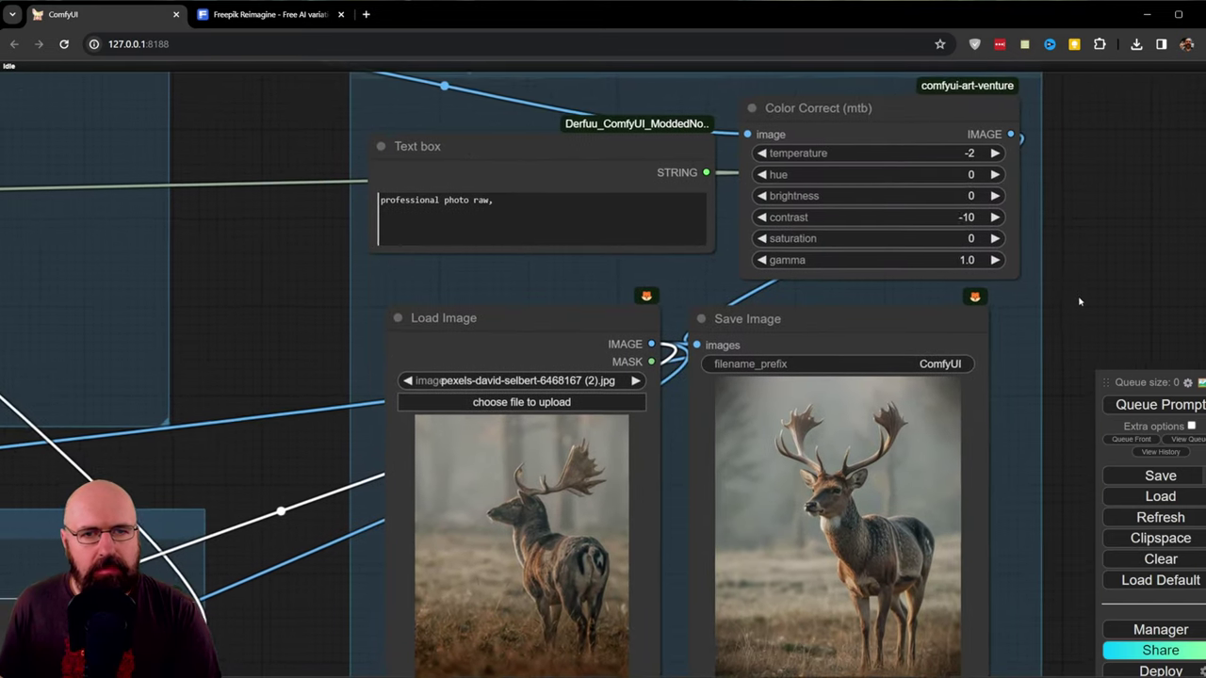
left_click_drag(1112, 287, 1079, 292)
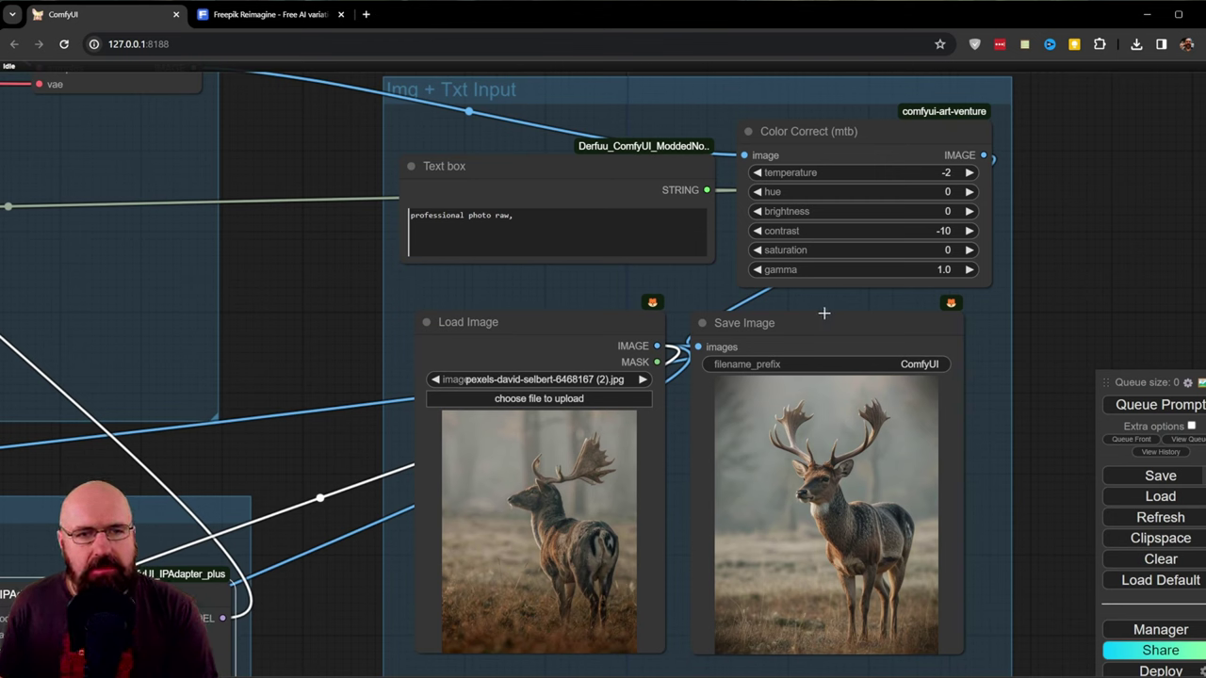
left_click(548, 166)
mouse_move(548, 166)
left_mouse_down()
mouse_move(562, 154)
mouse_move(550, 163)
left_mouse_up()
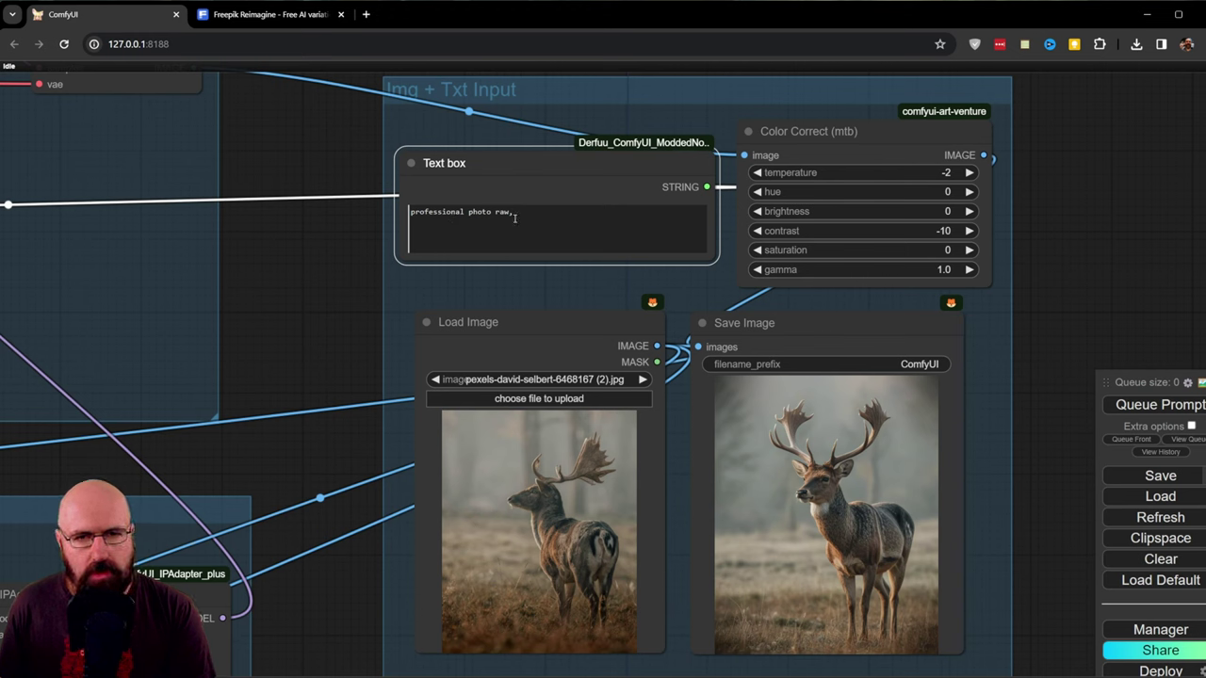
left_click(834, 131)
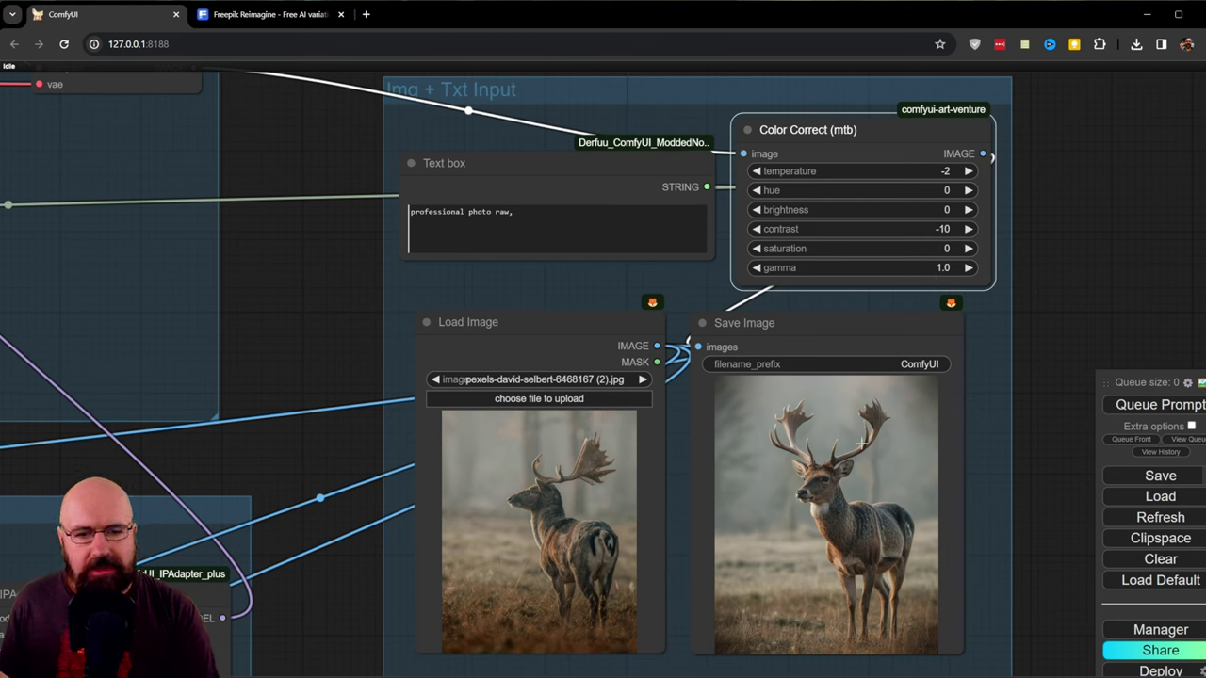
Step: Move the Show Text deer-tags node below Load Image and zoom in around it
scroll(797, 367, "up", 5)
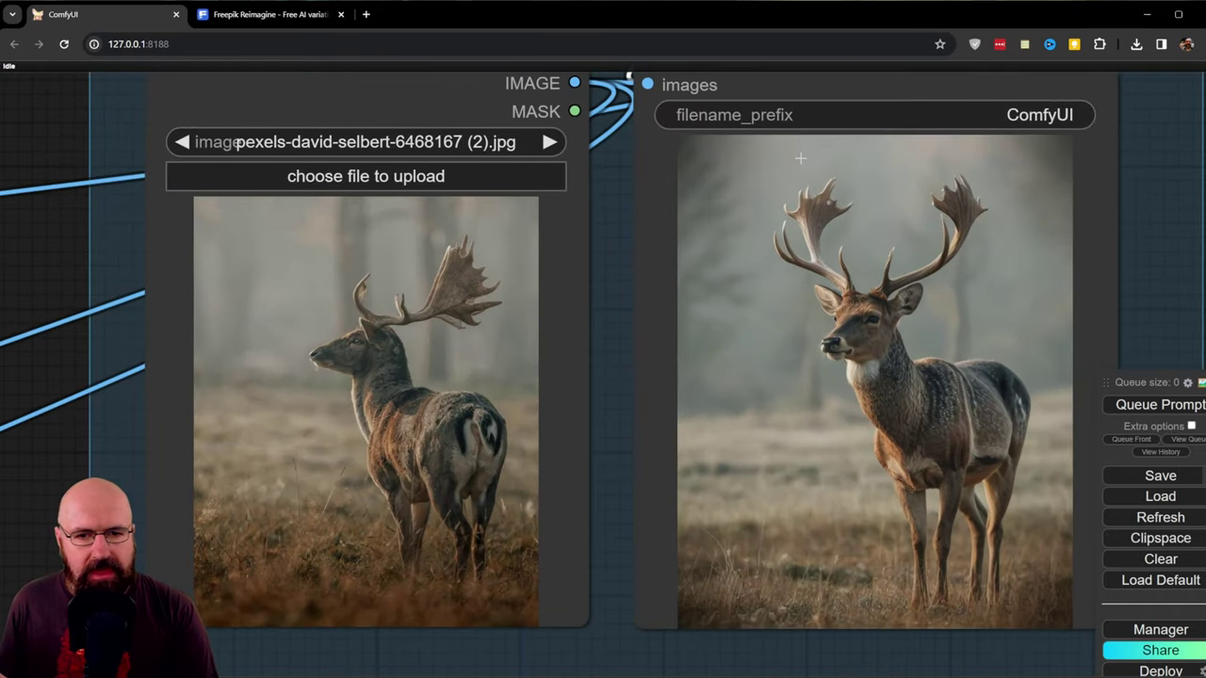
scroll(754, 292, "down", 8)
left_click_drag(463, 527, 570, 410)
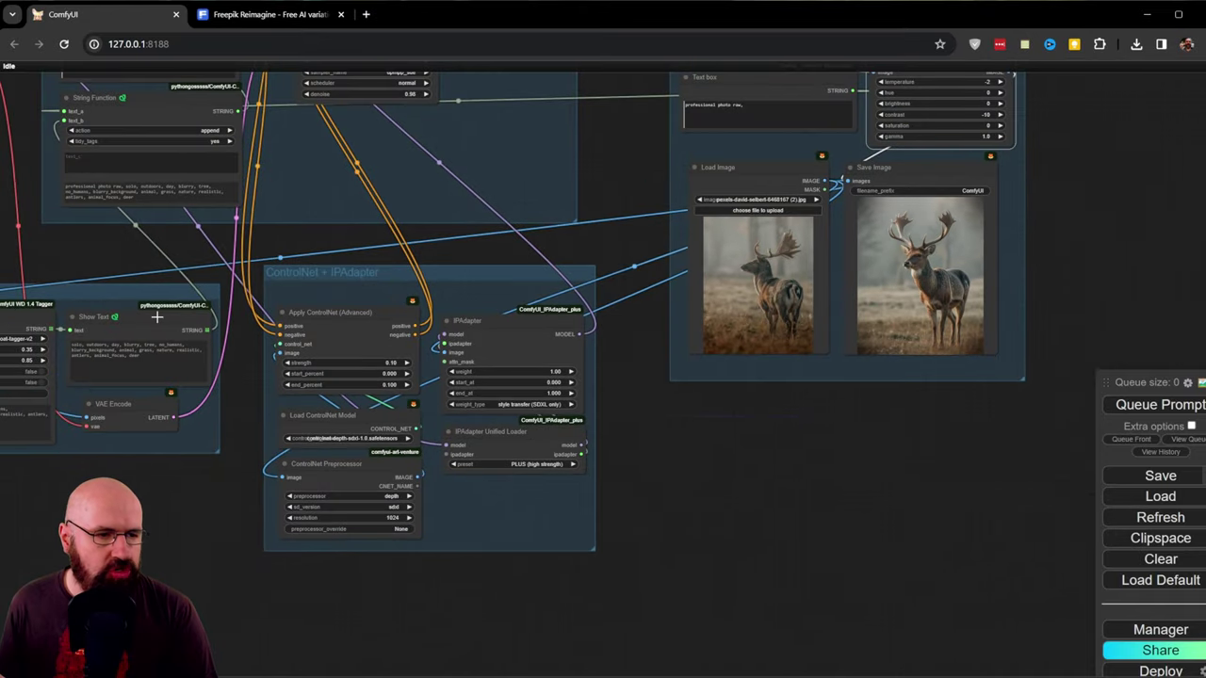
left_click_drag(161, 314, 872, 374)
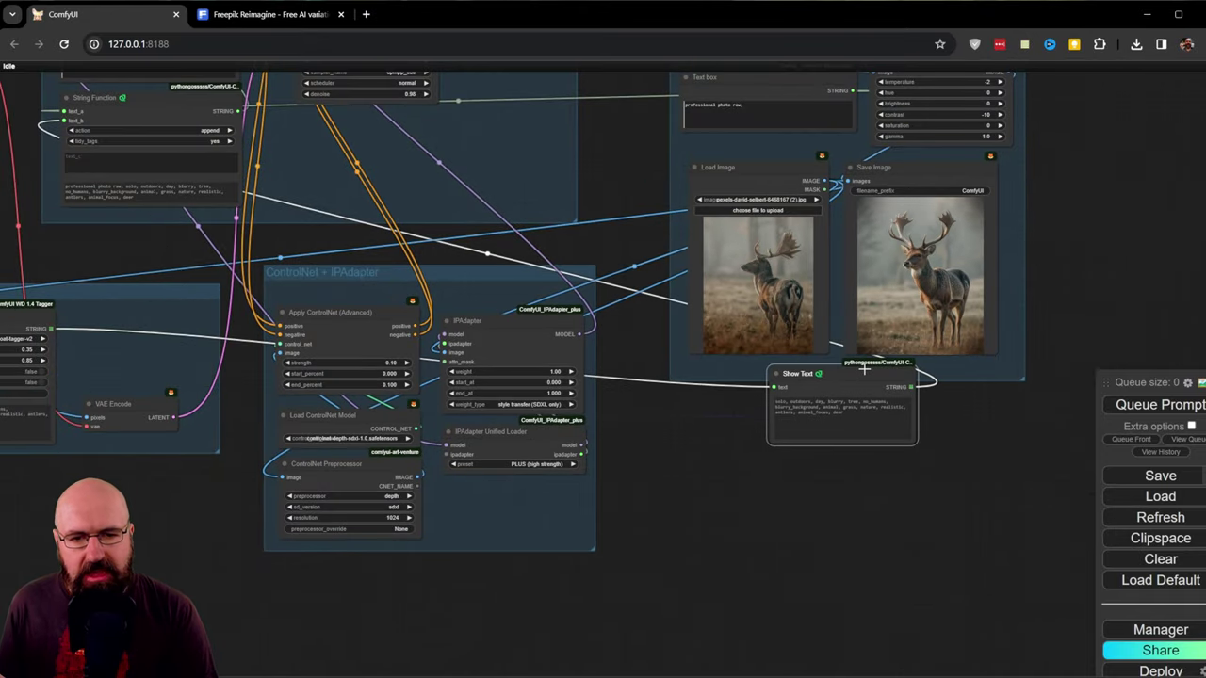
scroll(958, 443, "up", 3)
scroll(957, 443, "up", 2)
left_click_drag(957, 443, 1037, 490)
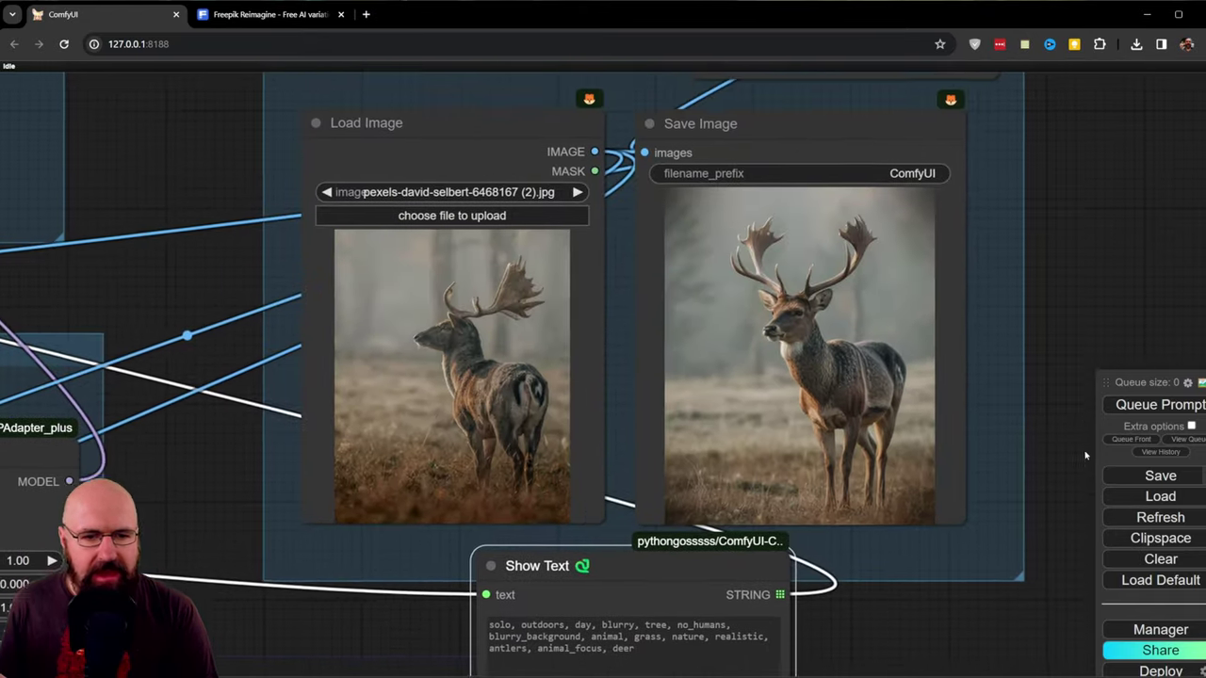
scroll(1084, 415, "up", 2)
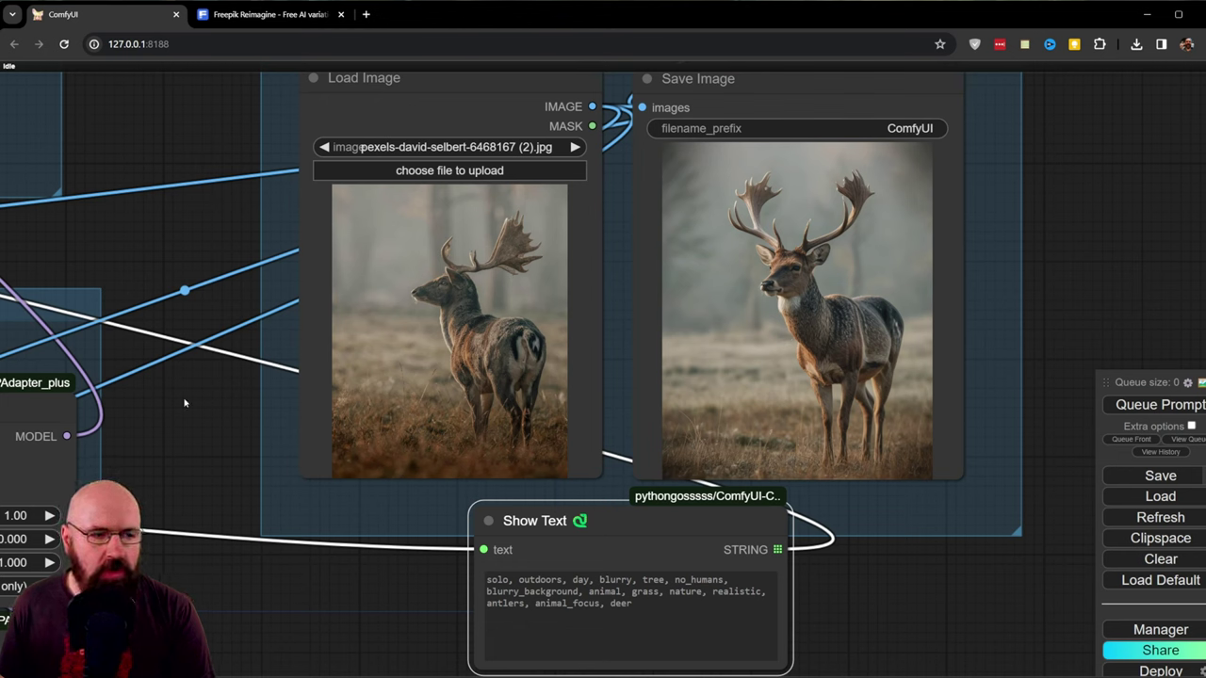
Step: Bypass the IPAdapter node from its right-click menu
left_click_drag(223, 413, 377, 462)
scroll(626, 334, "up", 3)
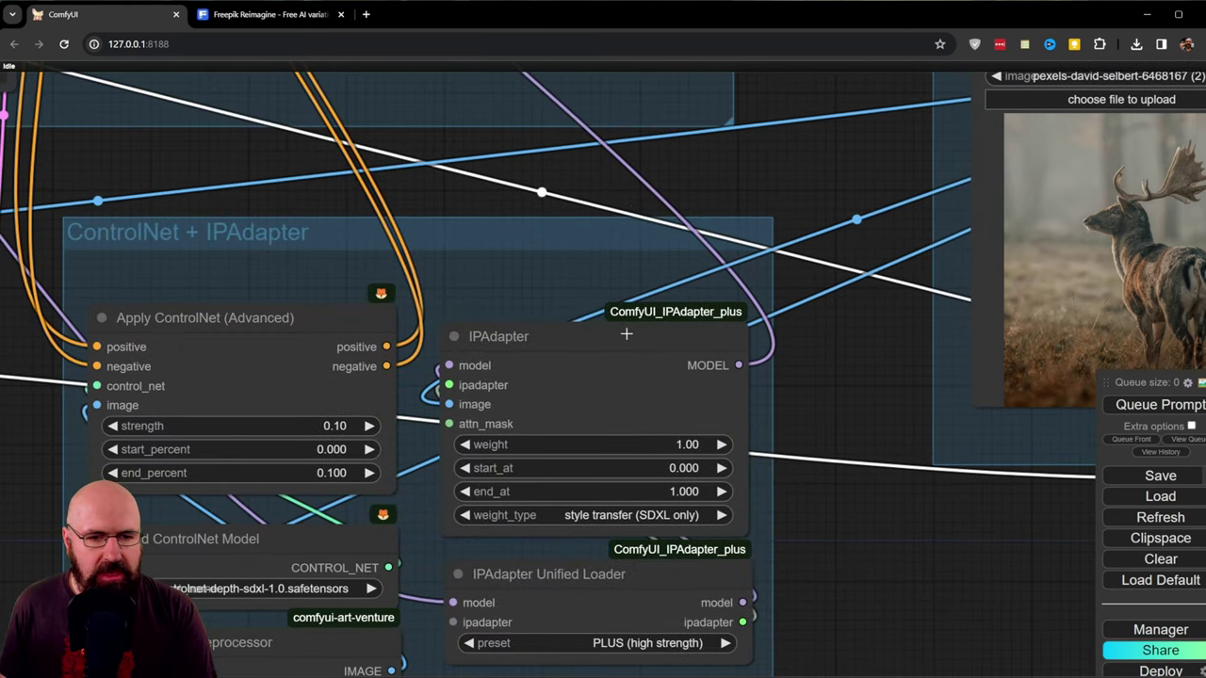
right_click(597, 334)
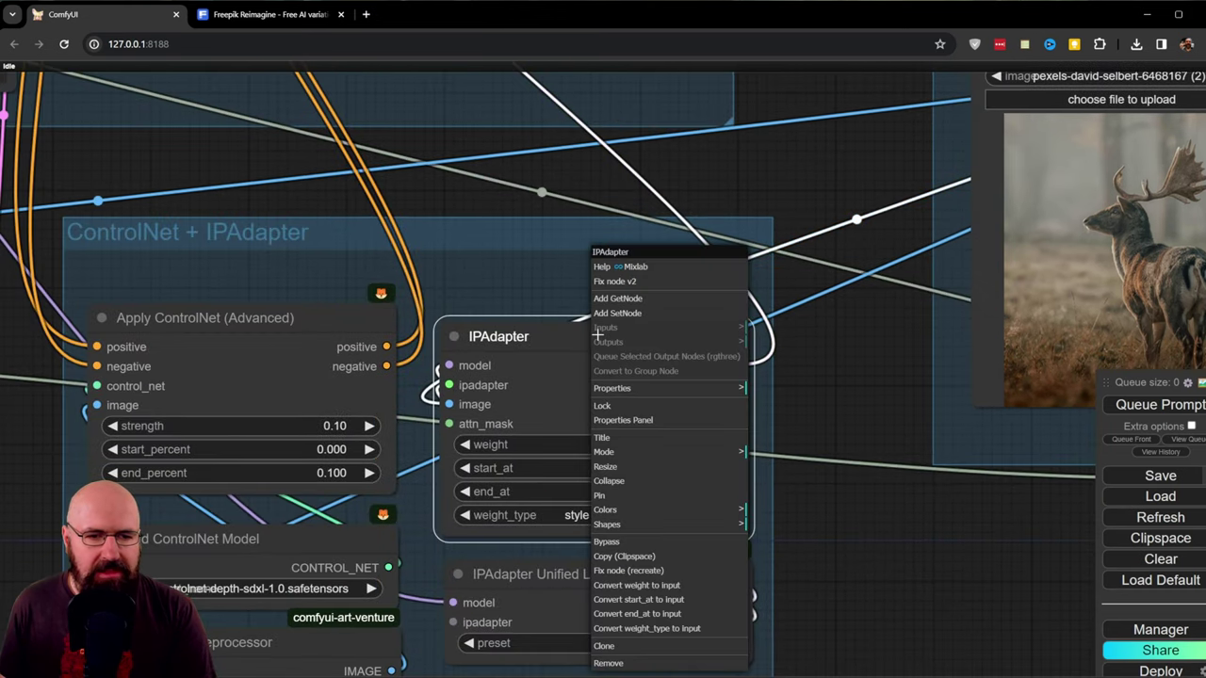
left_click(607, 542)
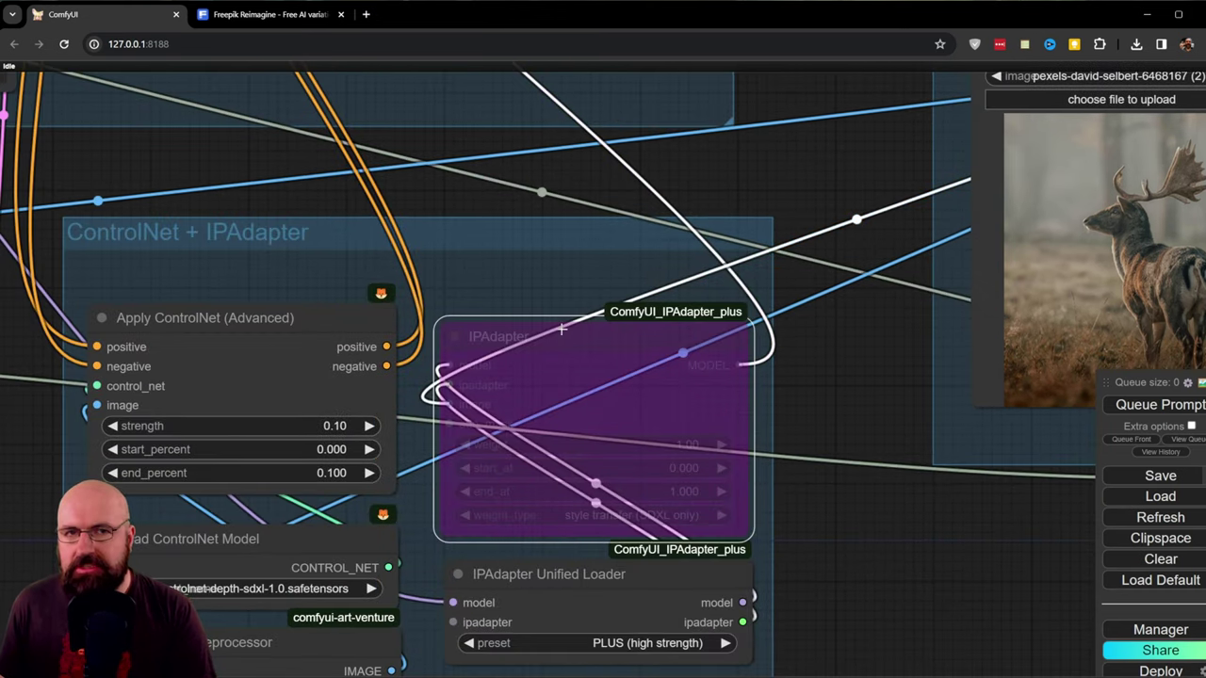